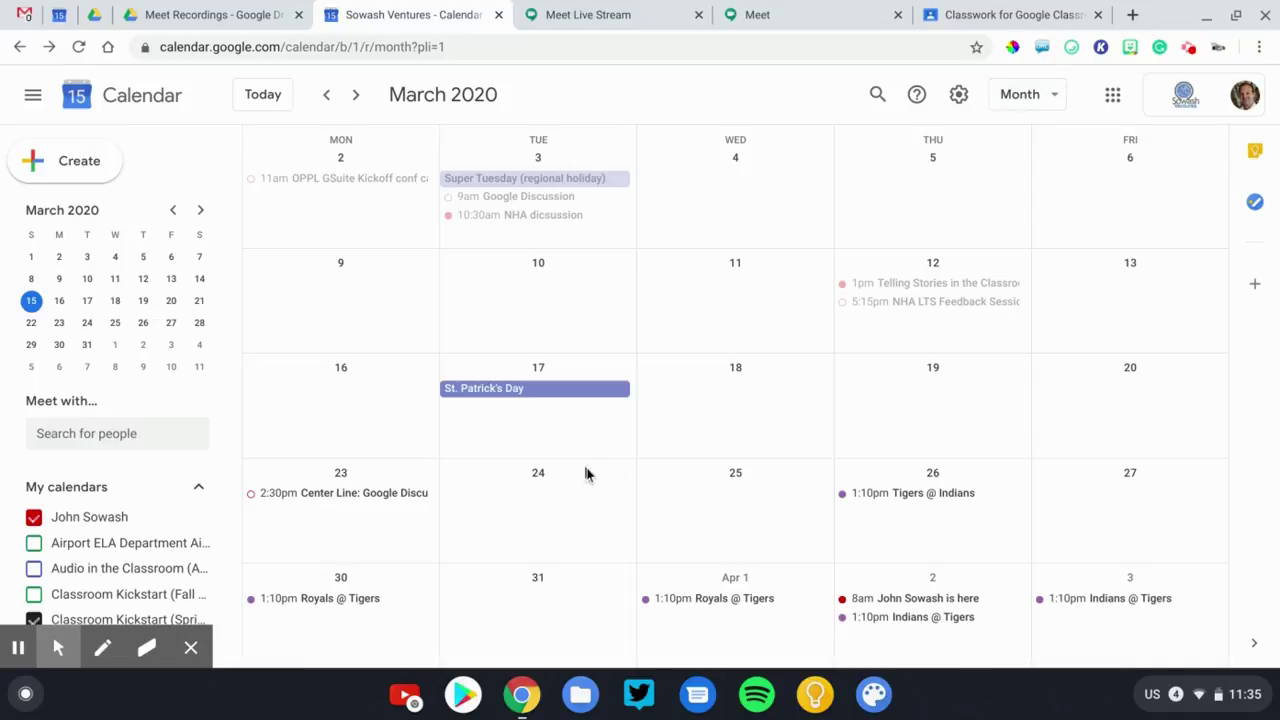
# Create a March 24 event titled 'Office hours with' followed by the teacher's name.
pyautogui.click(535, 518)
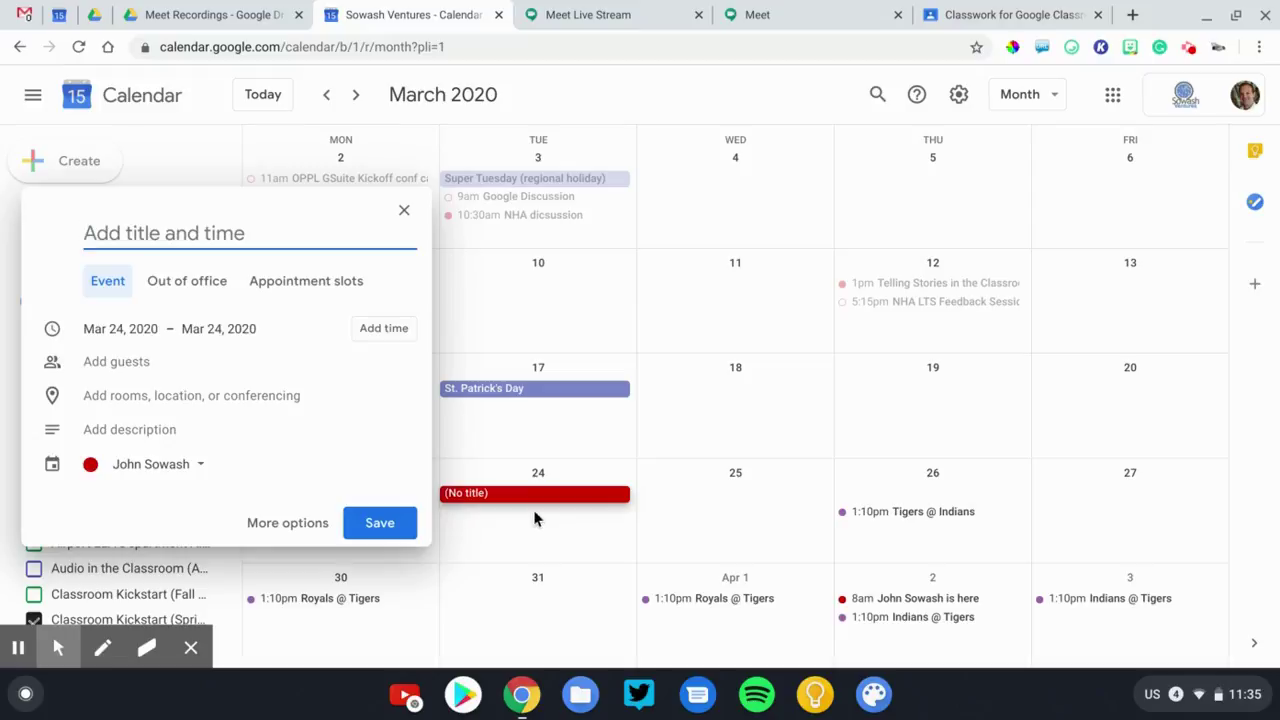
pyautogui.press('Escape')
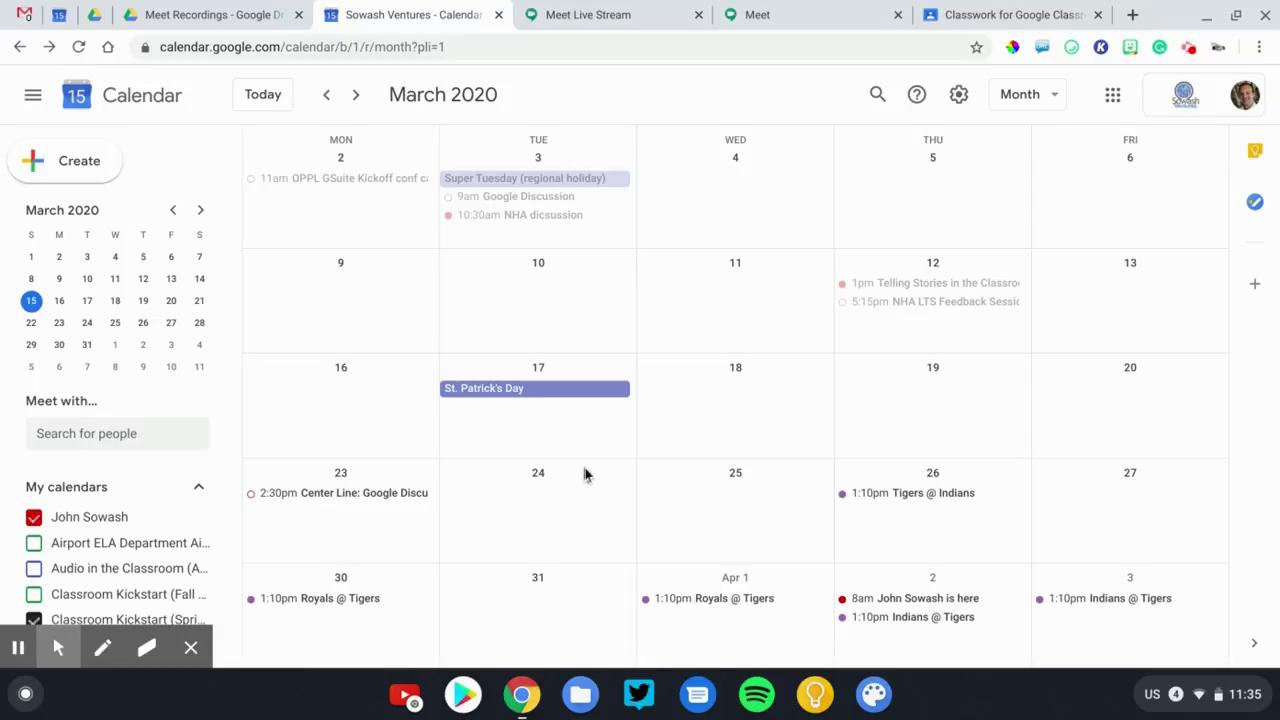
pyautogui.click(535, 518)
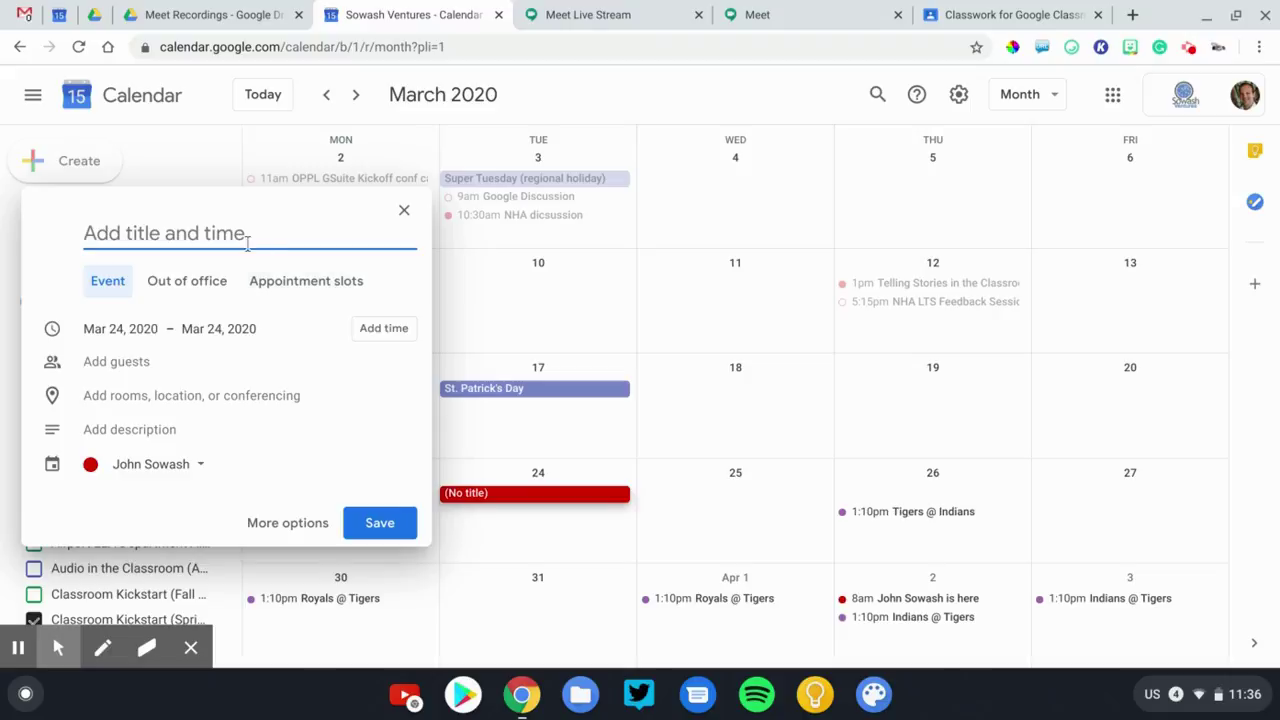
pyautogui.write('Office hou')
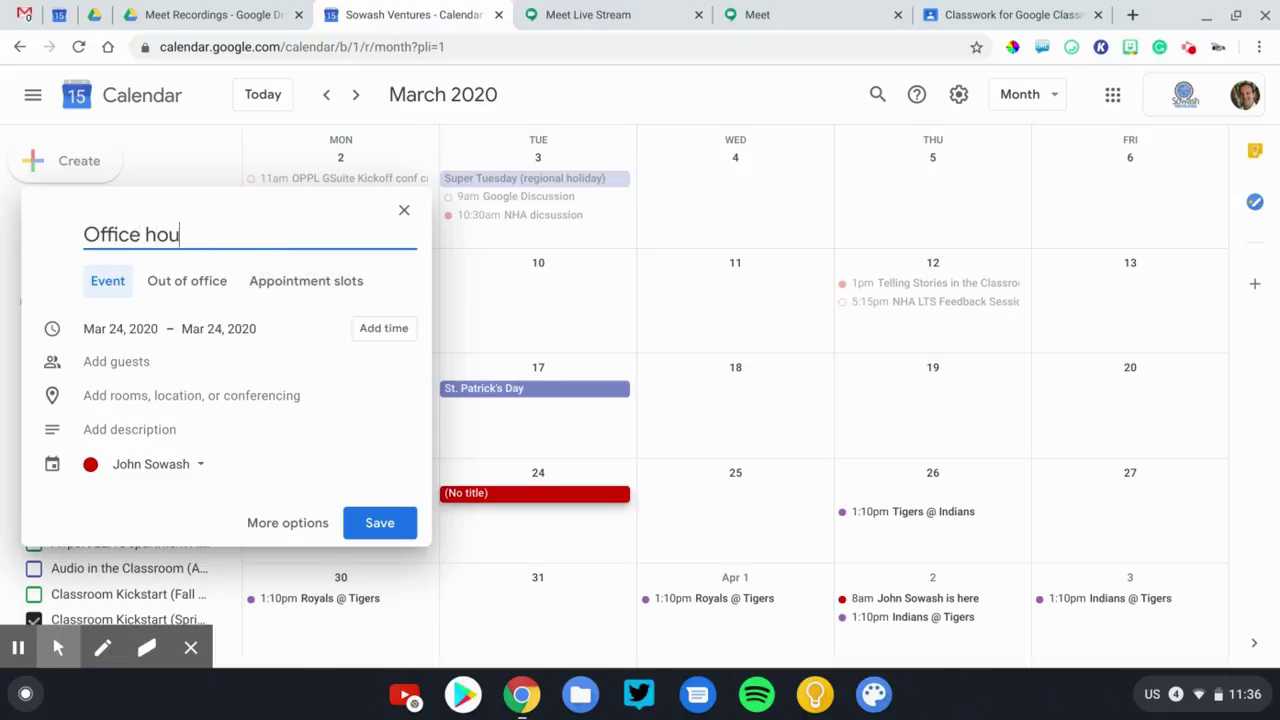
pyautogui.write('rs with Mr. Sowash')
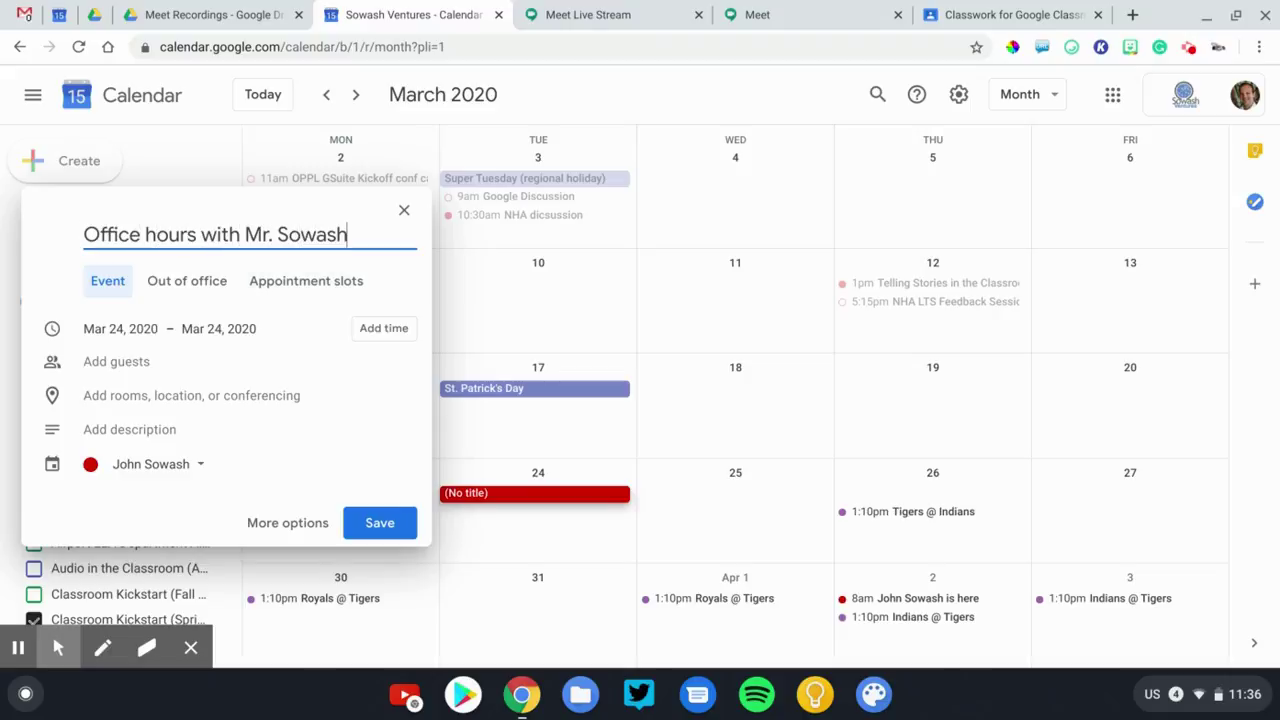
# Make it 15-minute appointment slots from 10:25am to 11:35am, ending March 24.
pyautogui.click(298, 287)
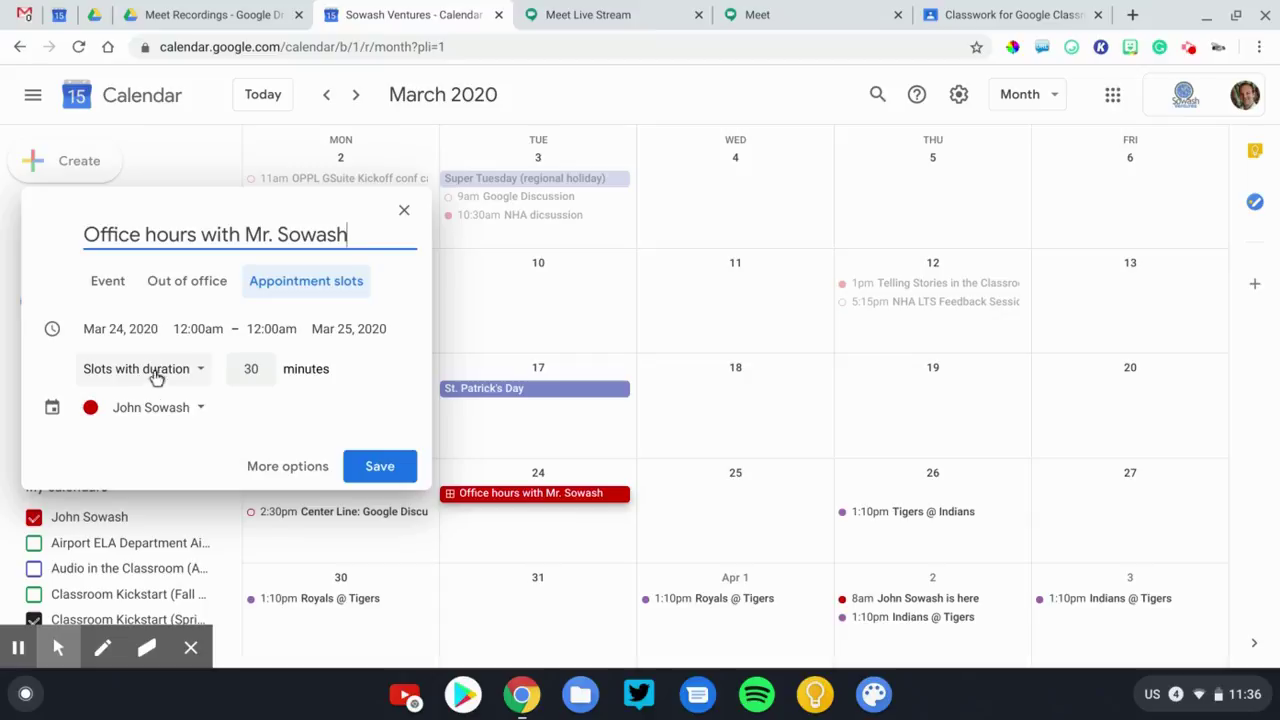
pyautogui.click(248, 371)
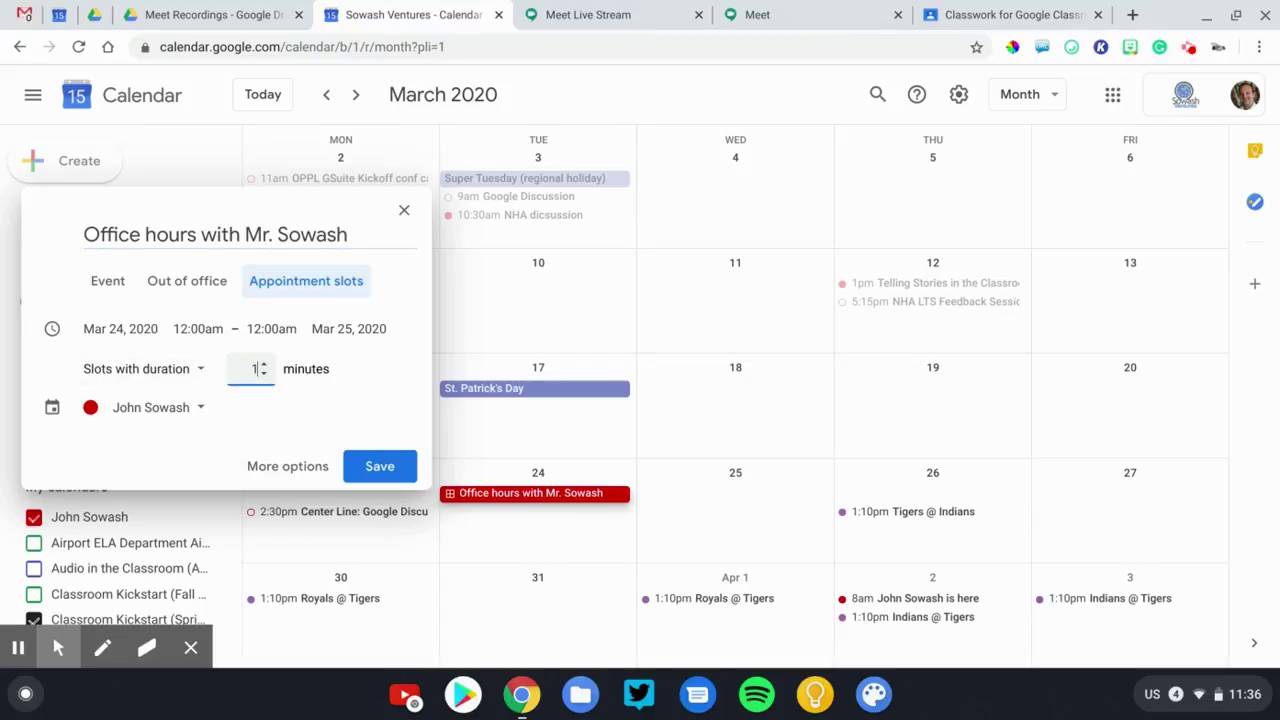
pyautogui.click(200, 330)
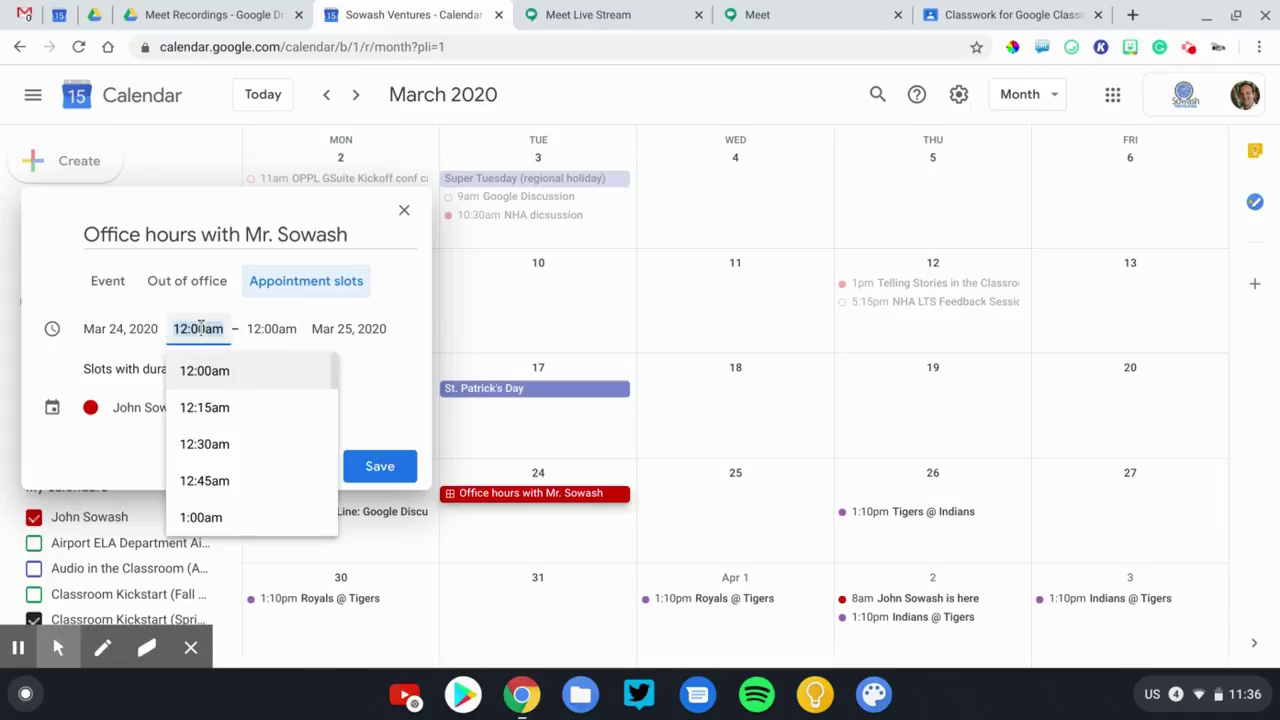
pyautogui.write('10:25')
pyautogui.press('Tab')
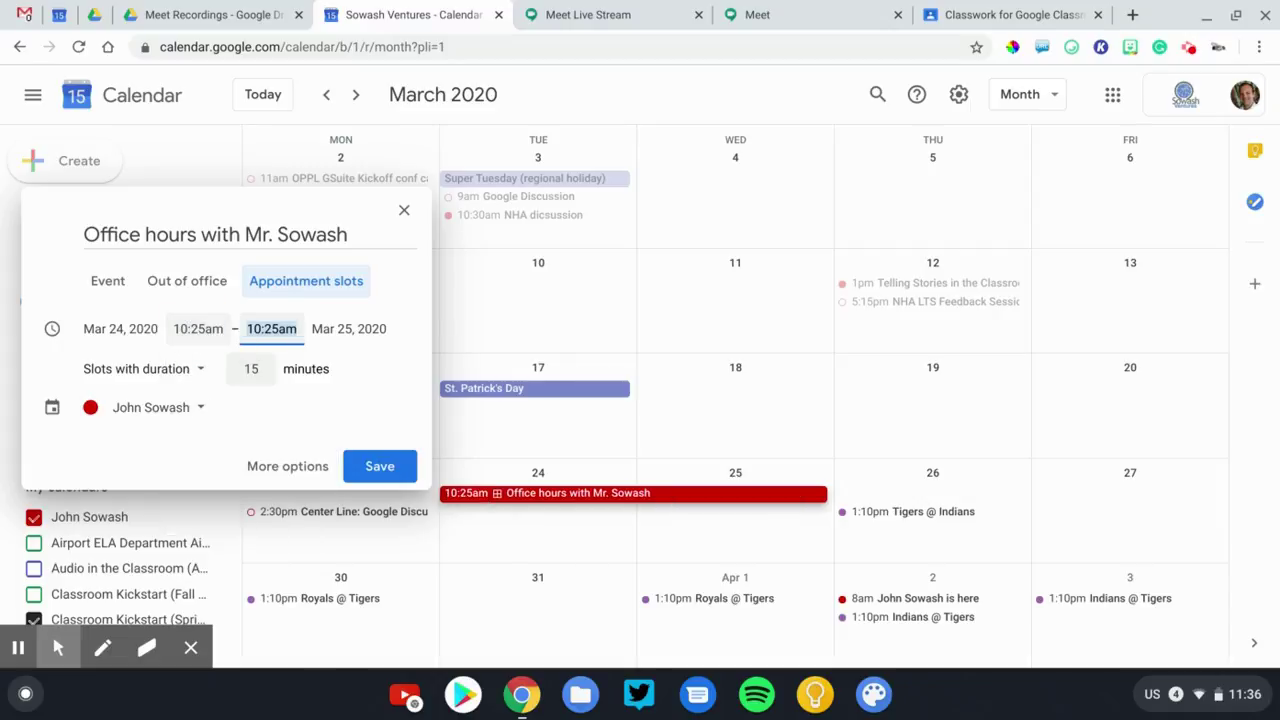
pyautogui.write('11:35')
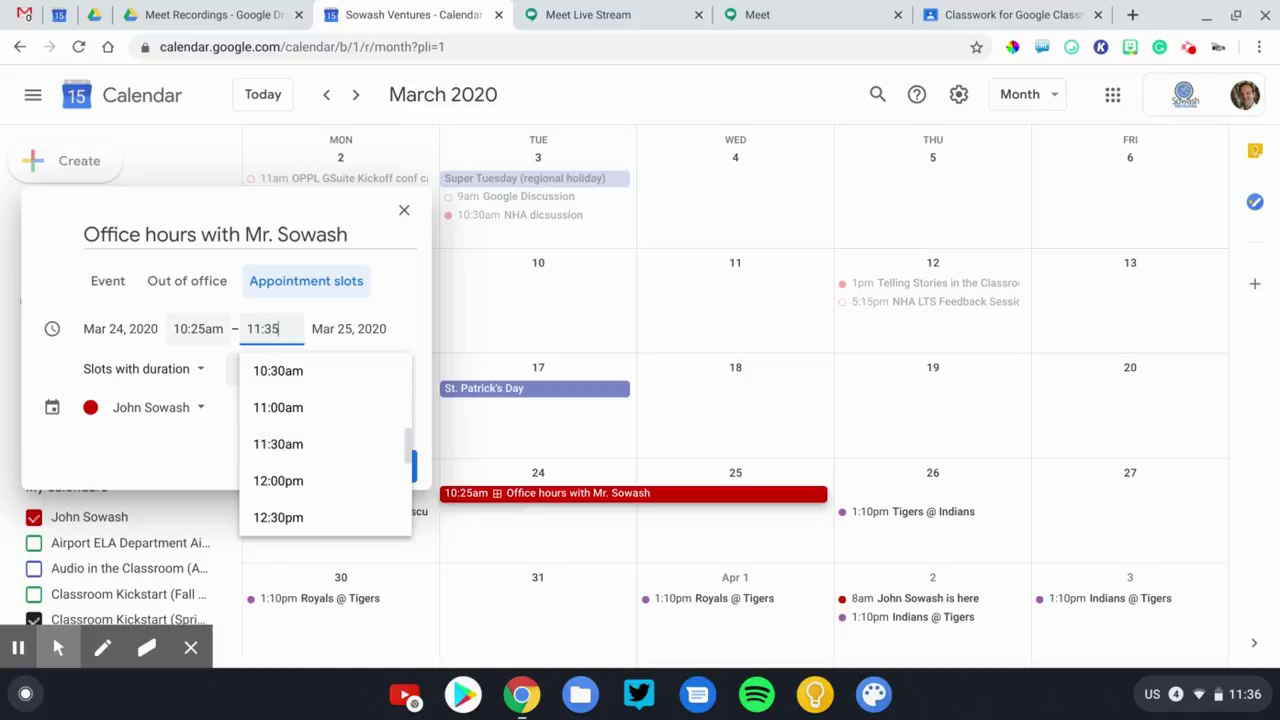
pyautogui.click(368, 328)
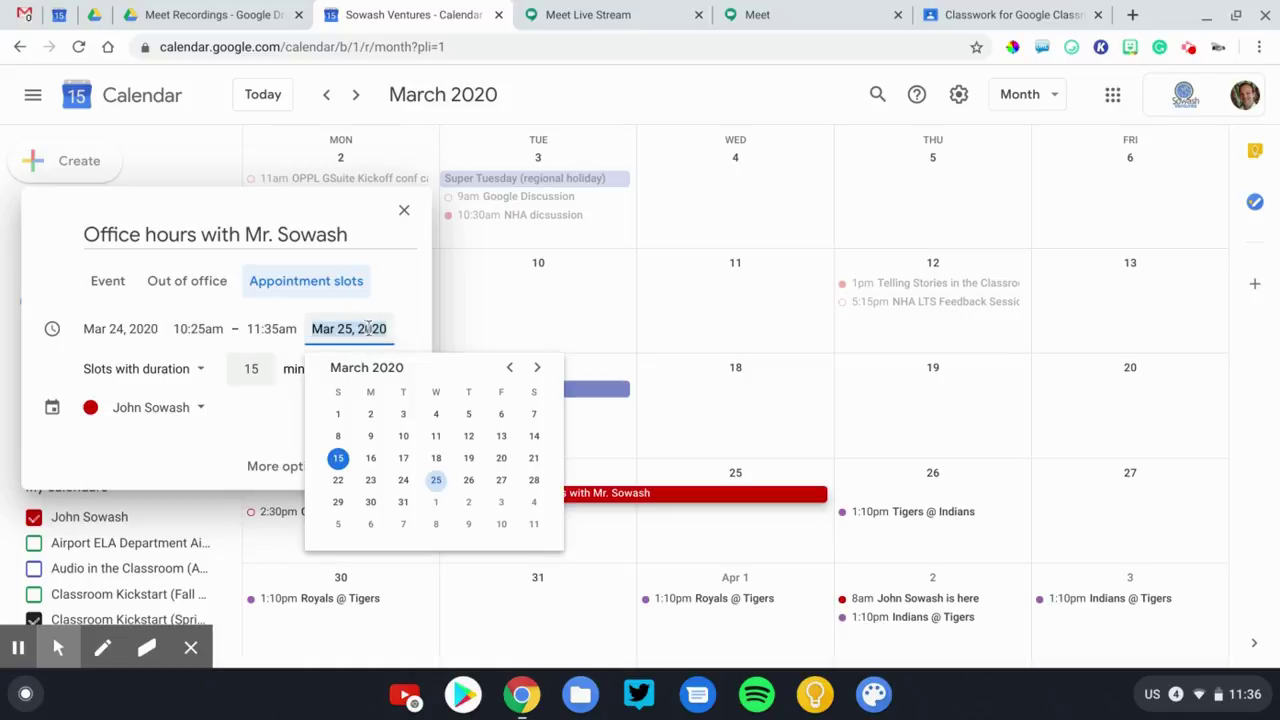
pyautogui.click(403, 480)
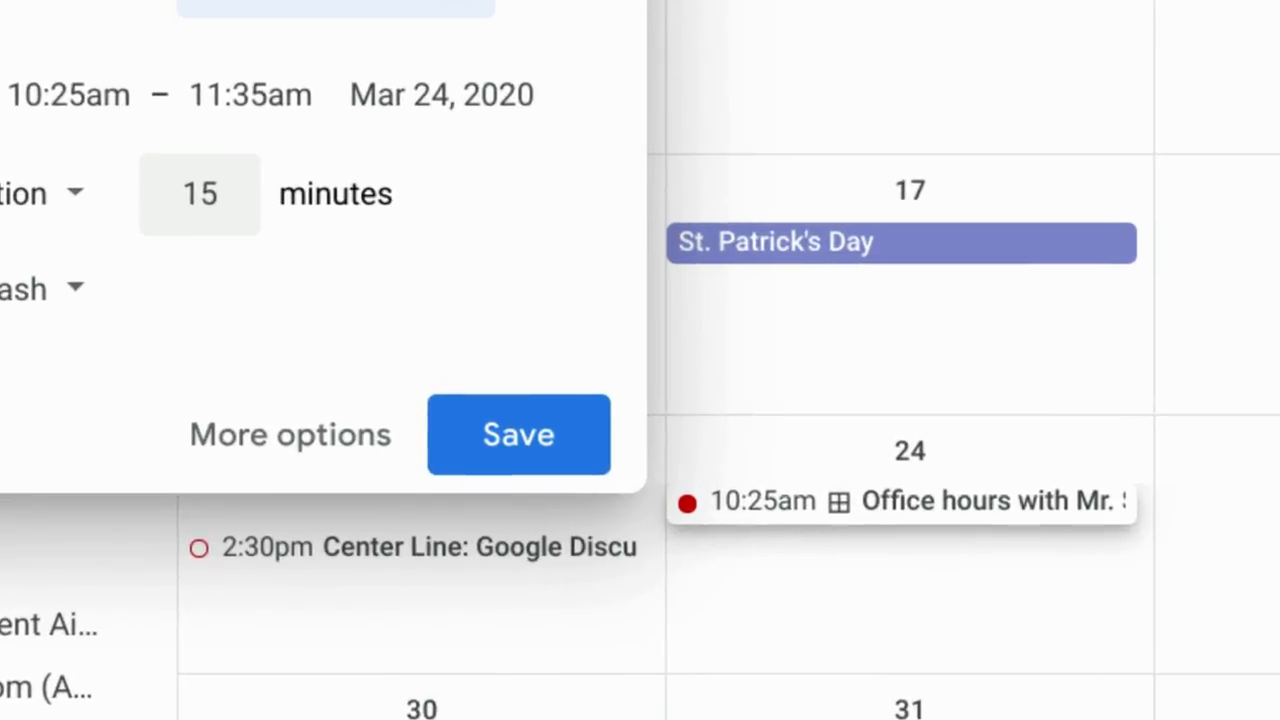
# In the full editor, set the slots to repeat weekly on Tuesday and save.
pyautogui.click(282, 442)
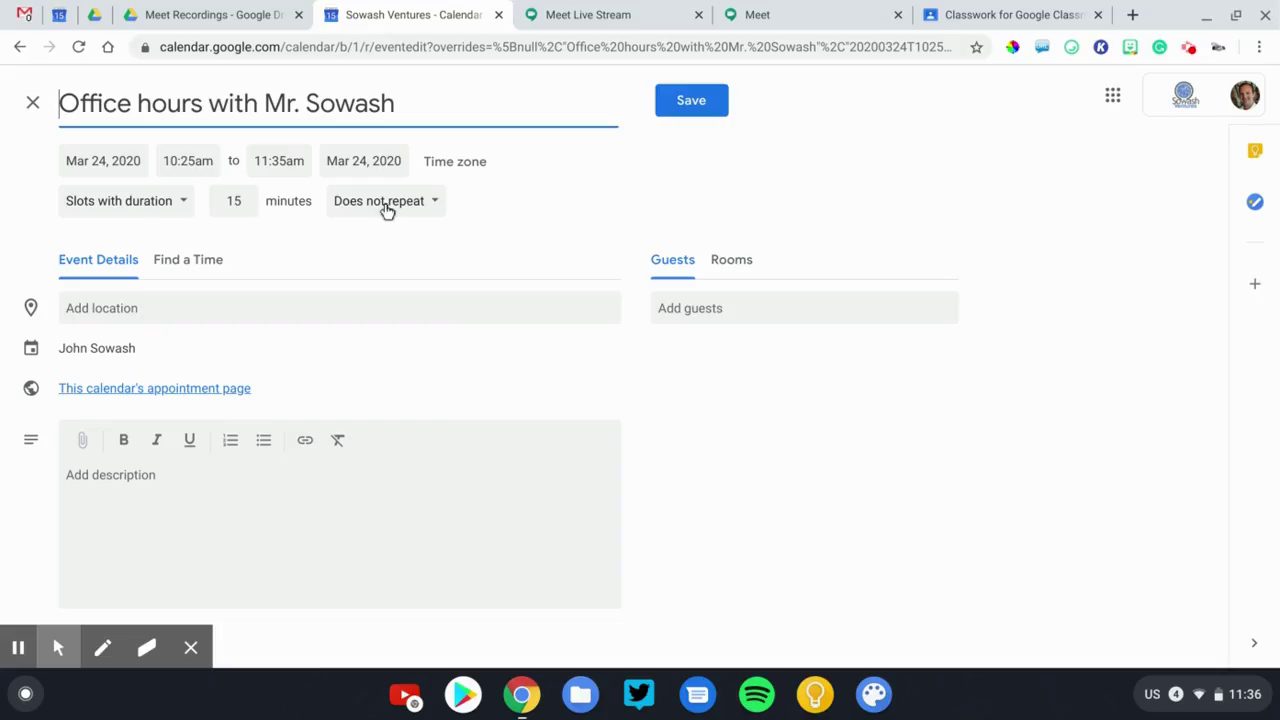
pyautogui.click(320, 242)
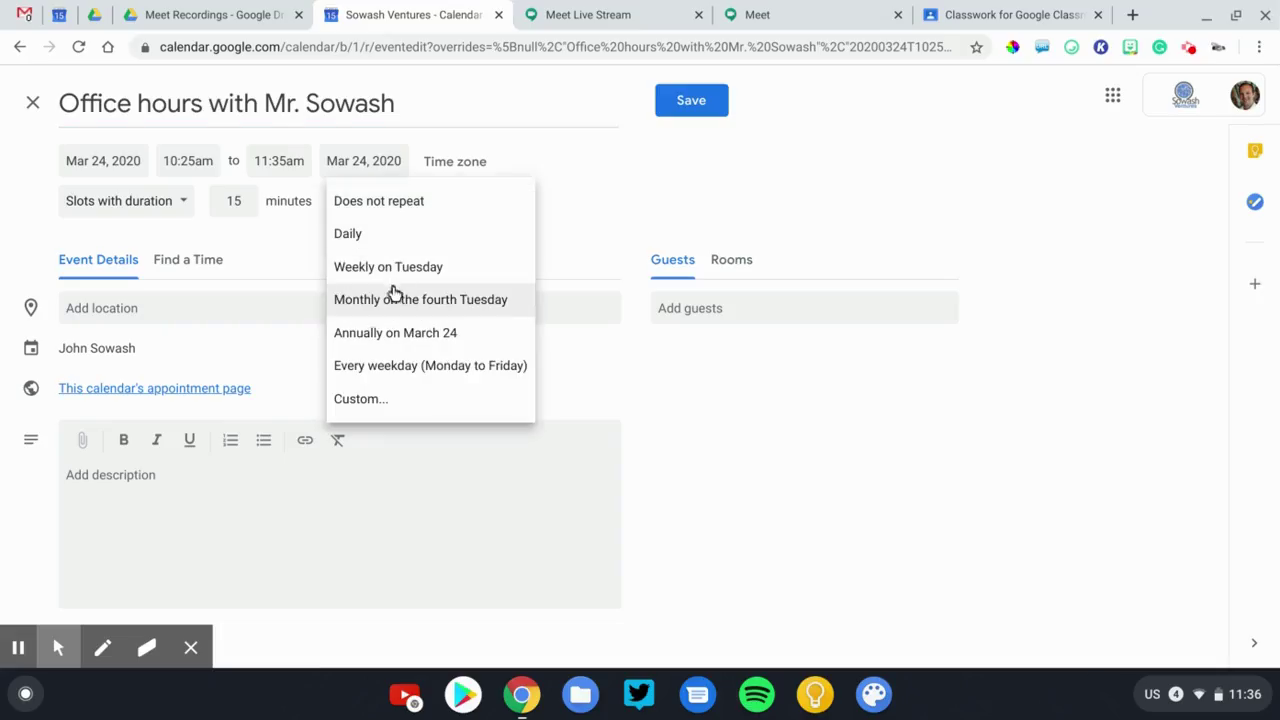
pyautogui.click(394, 278)
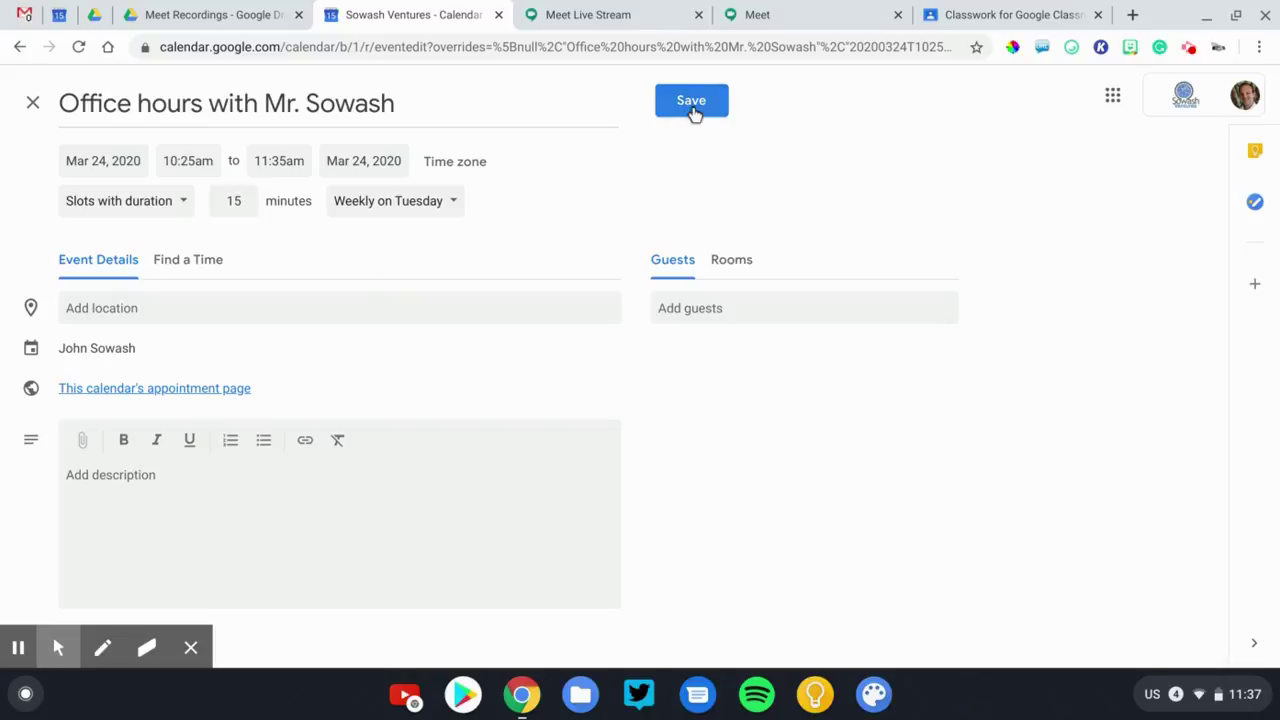
pyautogui.click(694, 110)
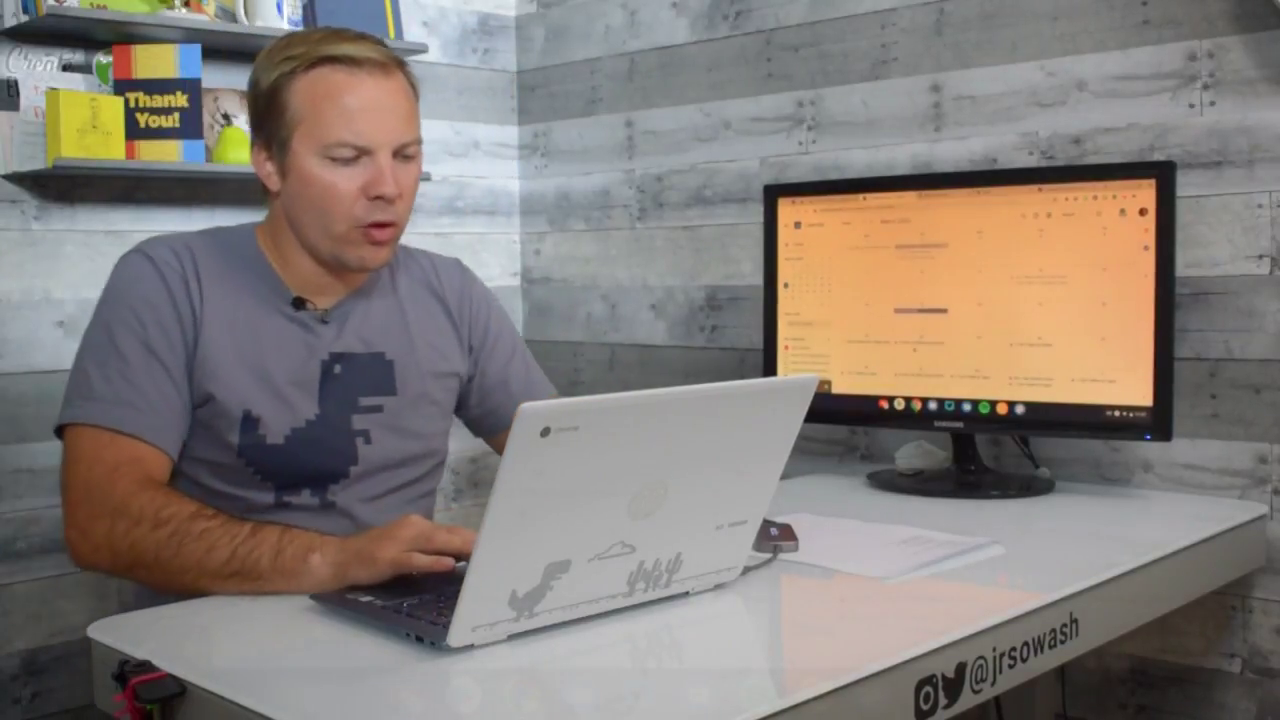
# Open the saved slots' appointment sign-up page and select its URL.
pyautogui.click(920, 311)
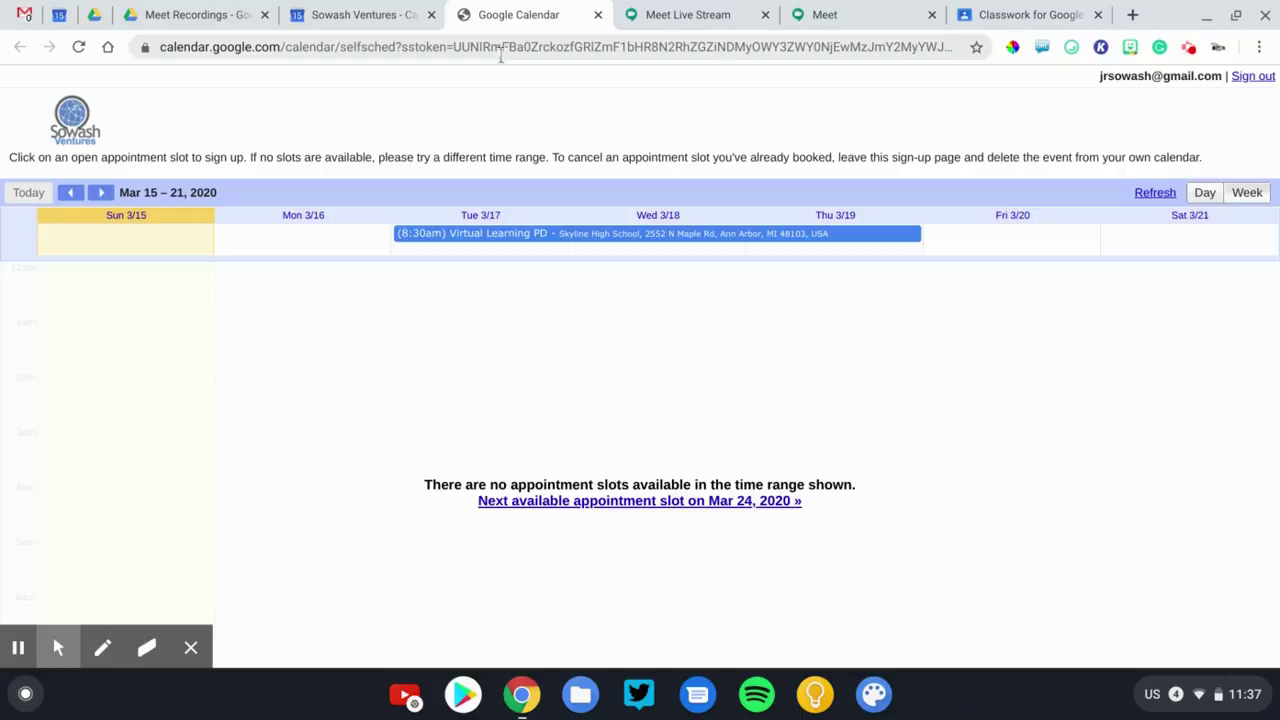
pyautogui.click(501, 55)
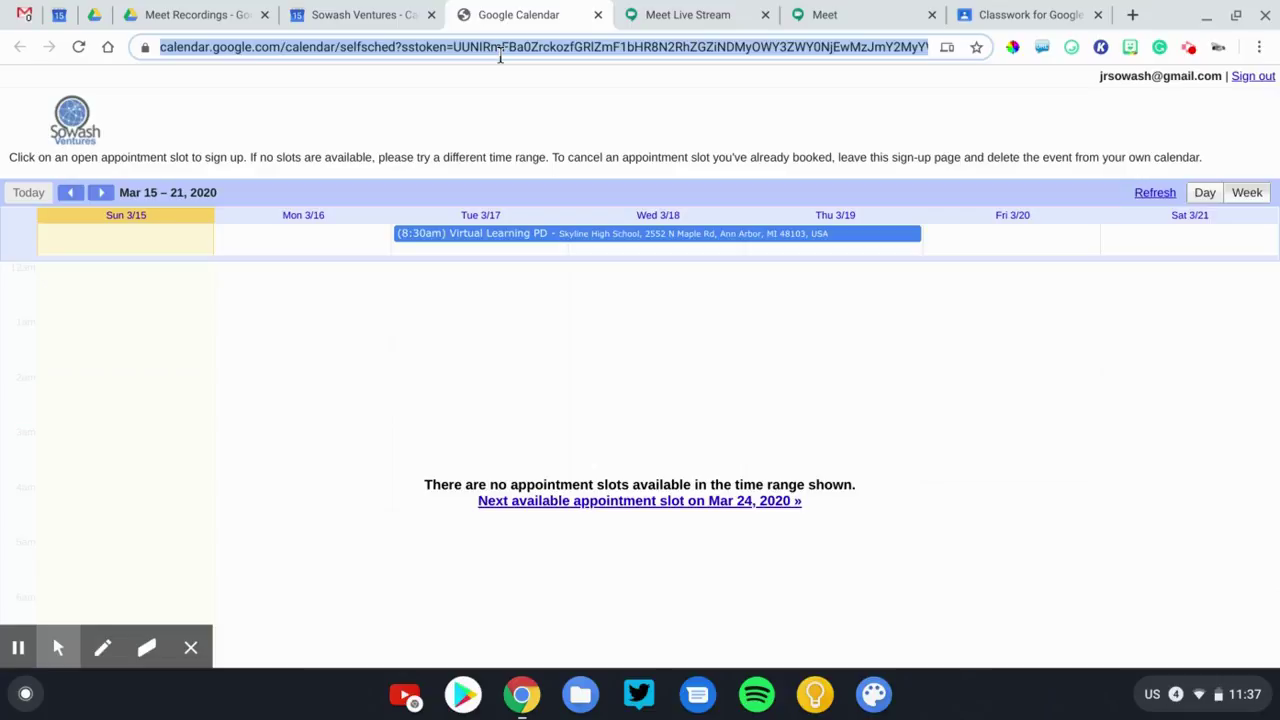
# In the private window, load the pasted sign-up link and pick the 10:40am March 24 slot.
pyautogui.hotkey('alt', 'Tab')
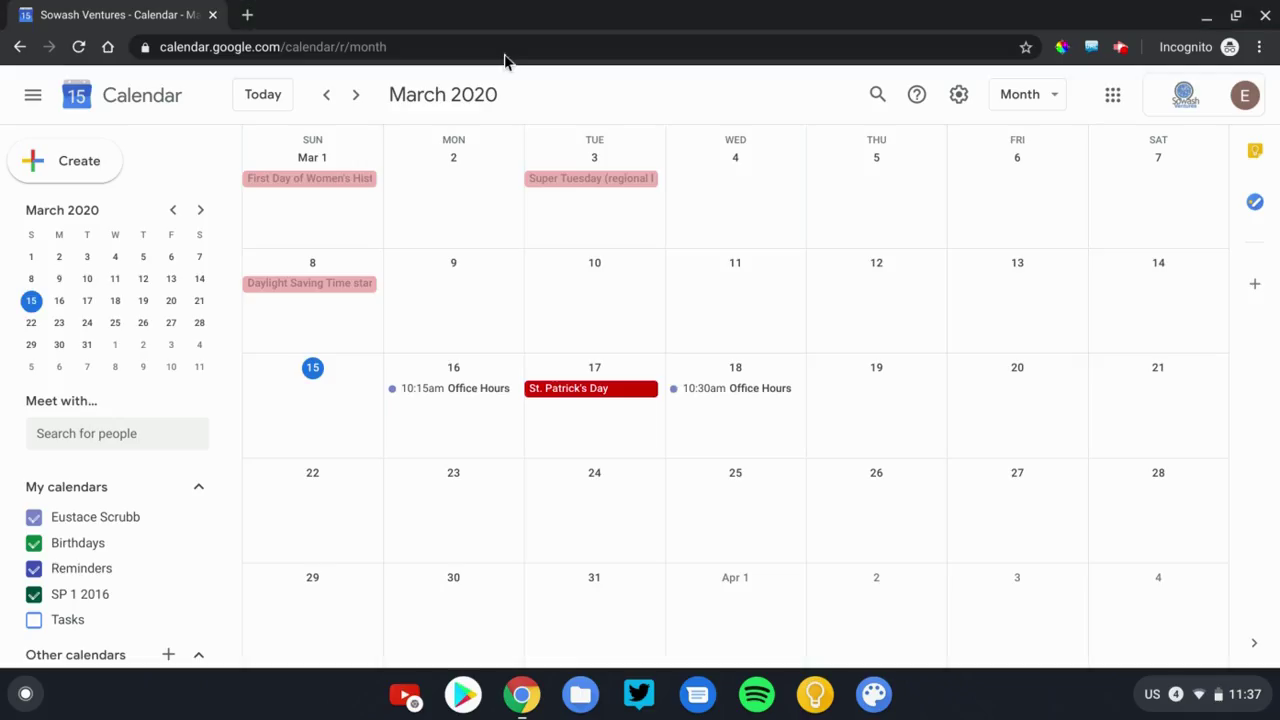
pyautogui.click(417, 42)
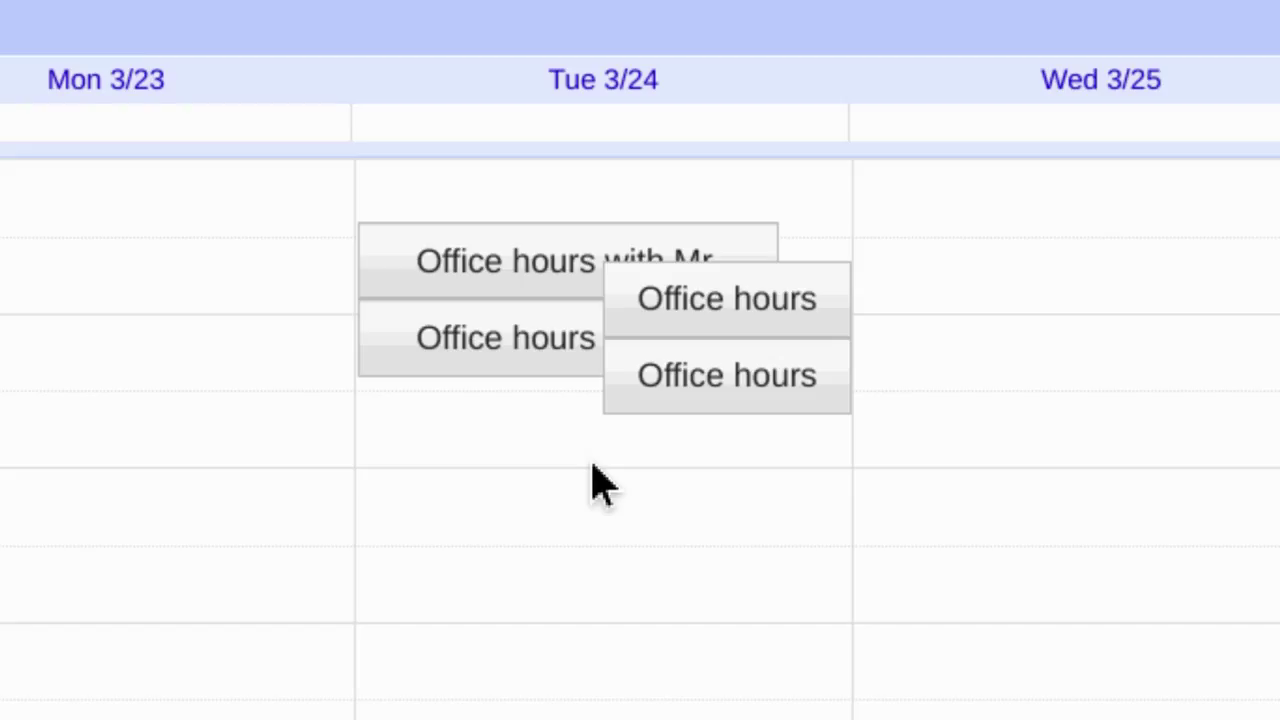
pyautogui.click(665, 320)
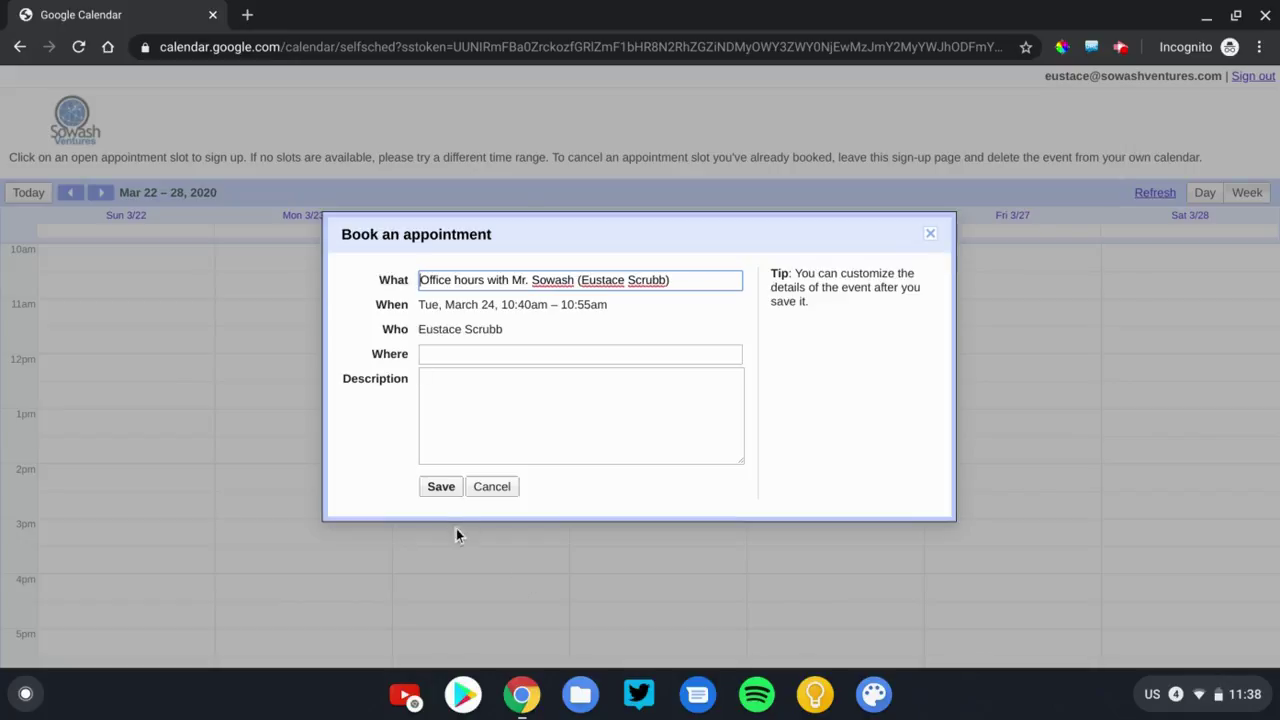
# Save the 10:40am booking, dismiss the confirmation, and return to the teacher's window.
pyautogui.click(441, 490)
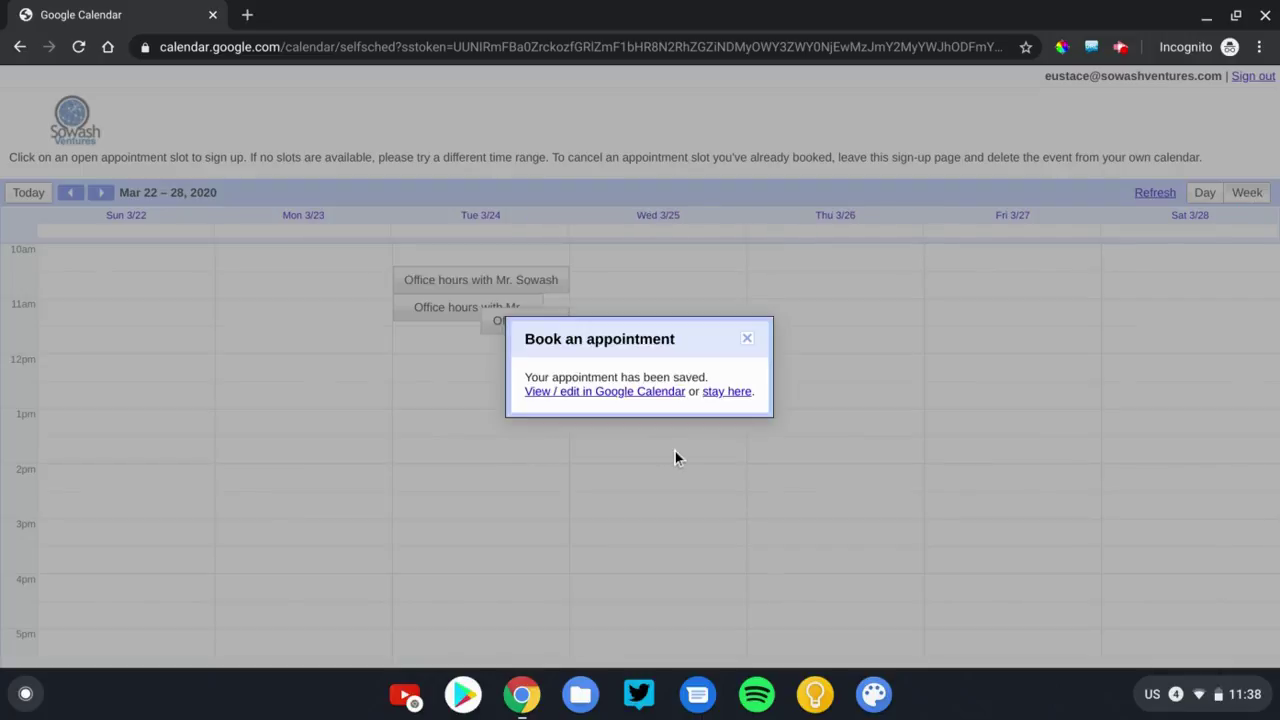
pyautogui.click(746, 338)
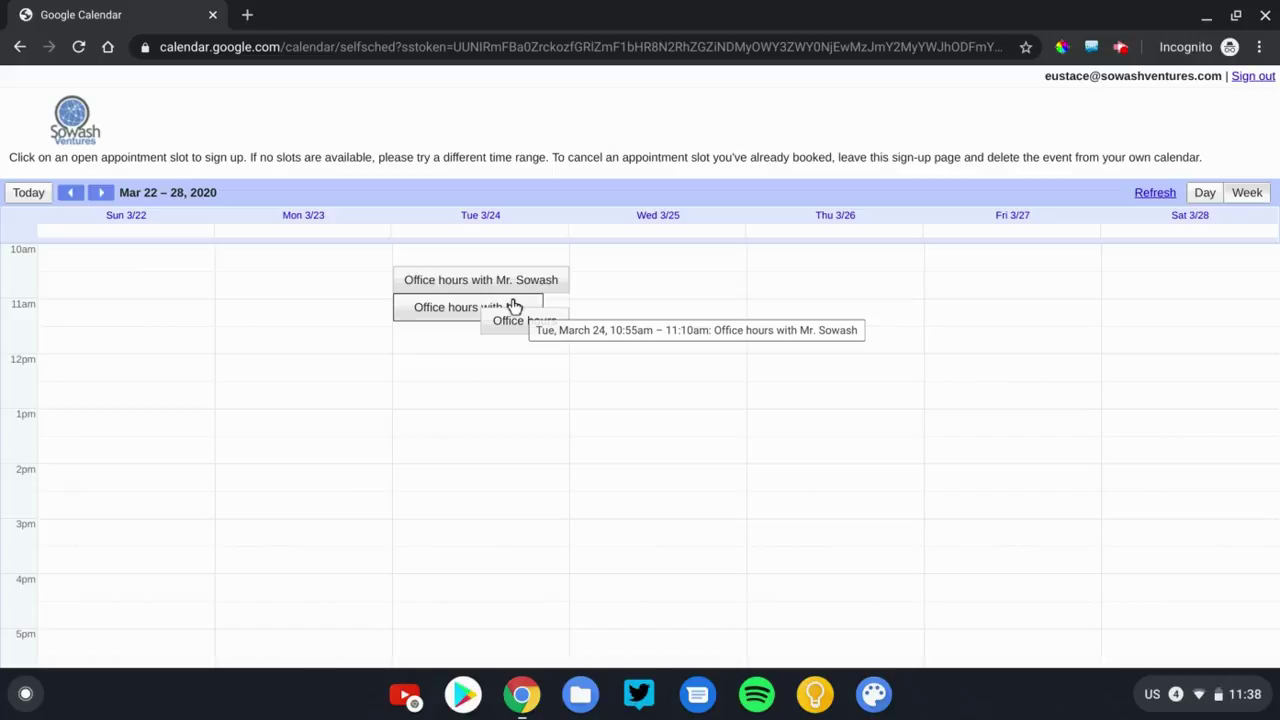
pyautogui.hotkey('alt', 'Tab')
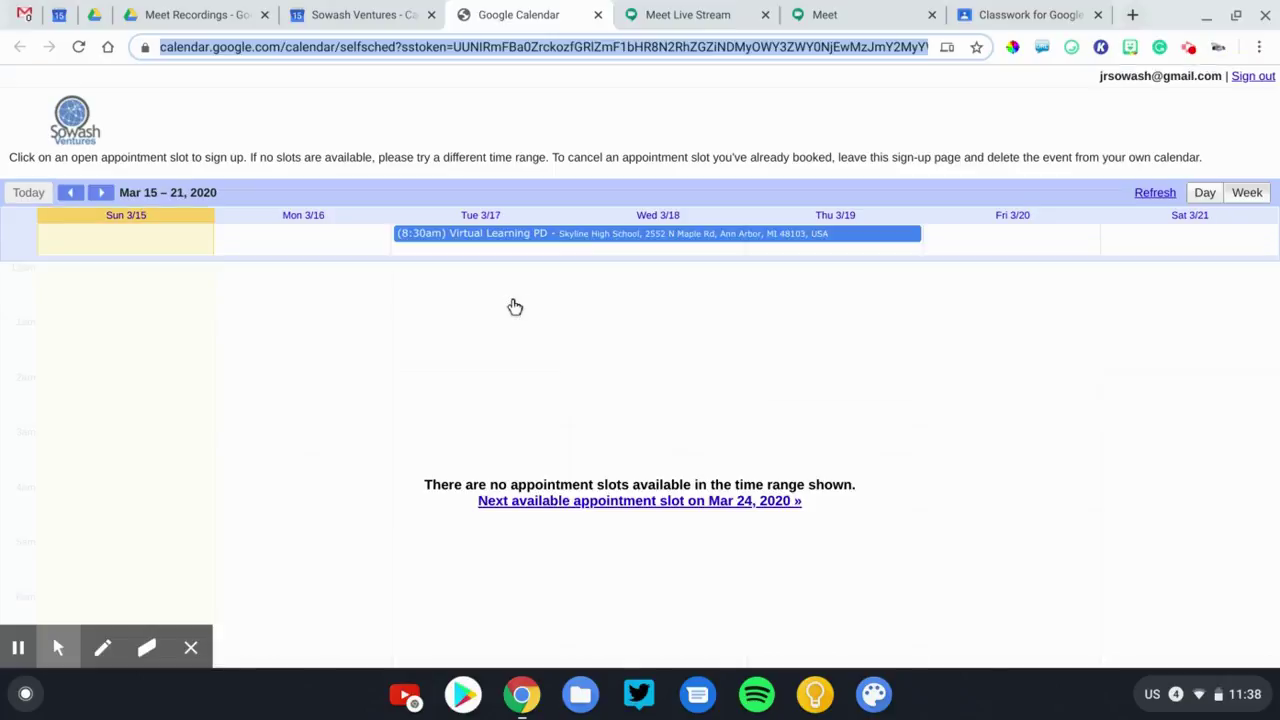
# In month view, open the booked 10:40–10:55am March 24 office-hours appointment.
pyautogui.click(397, 10)
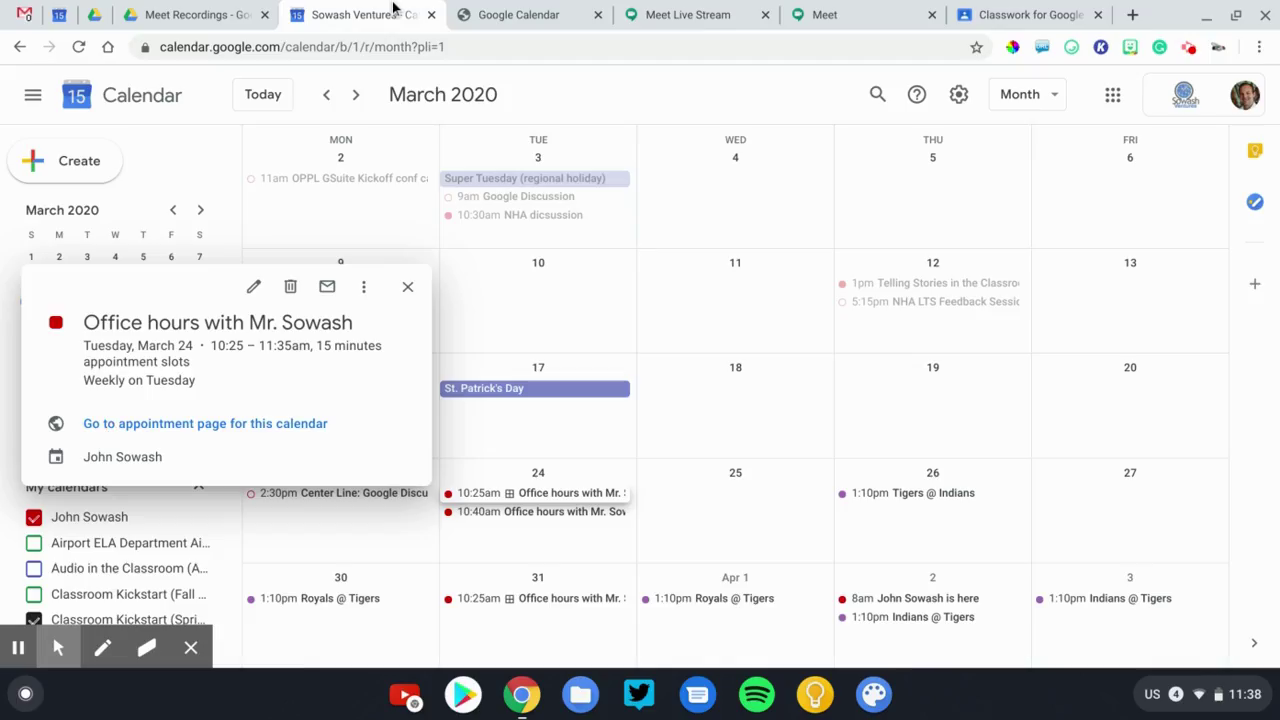
pyautogui.click(623, 104)
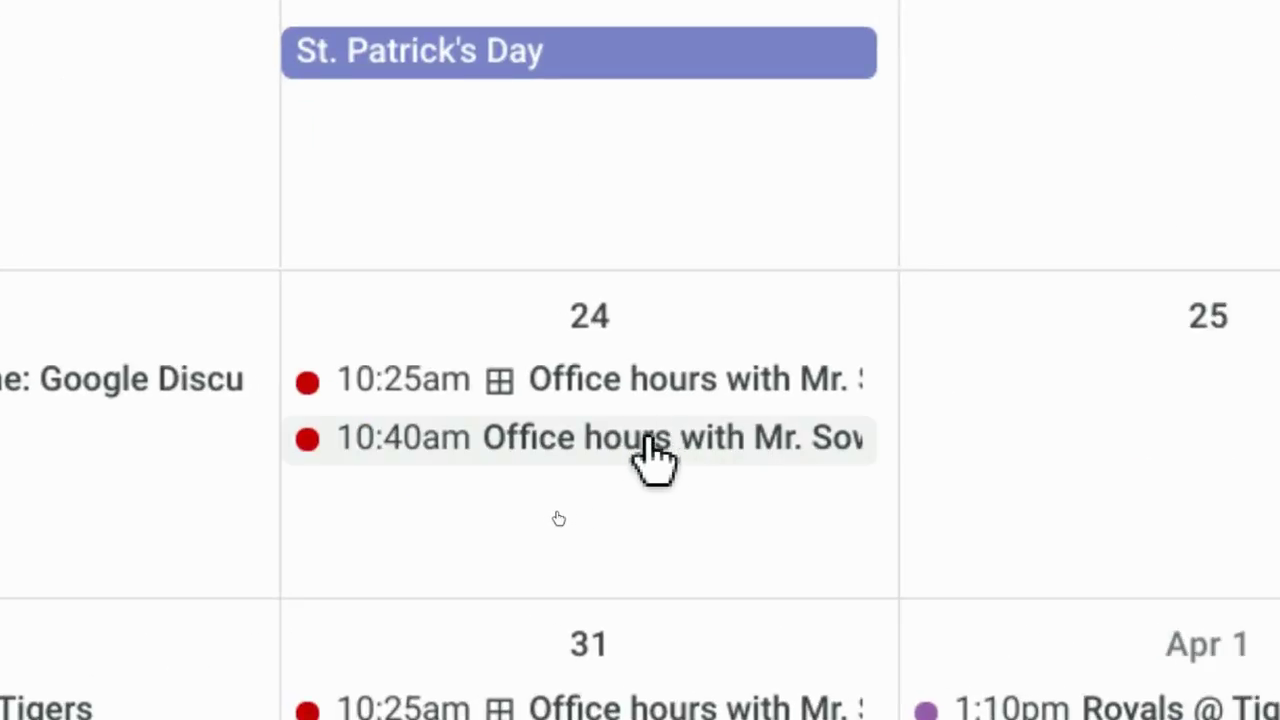
pyautogui.click(620, 455)
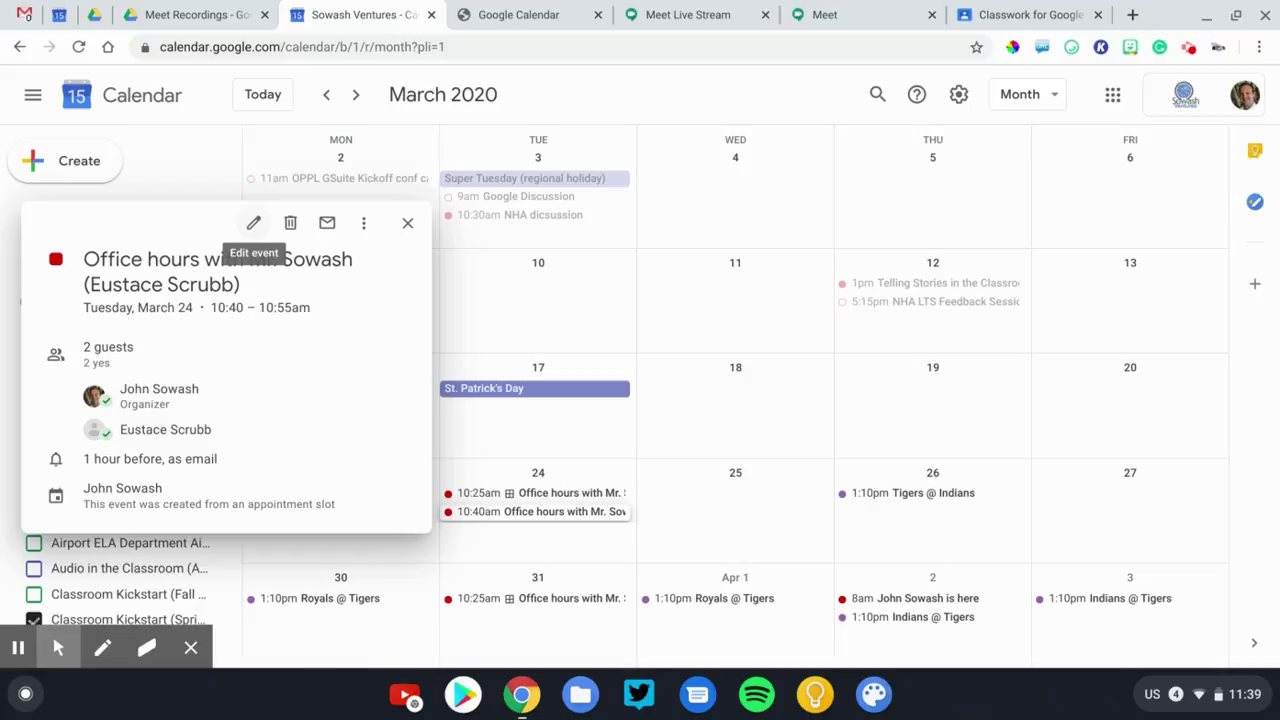
# Edit the booked appointment to add Hangouts Meet conferencing, then save it.
pyautogui.click(253, 222)
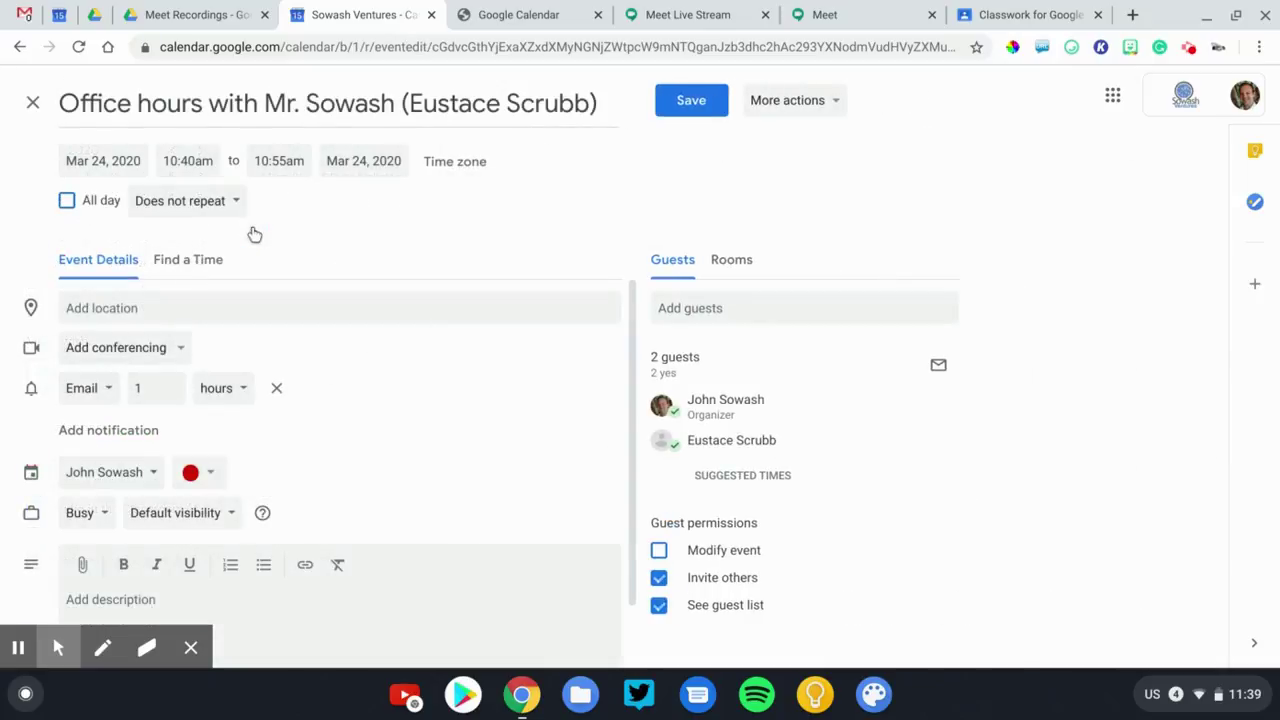
pyautogui.click(79, 360)
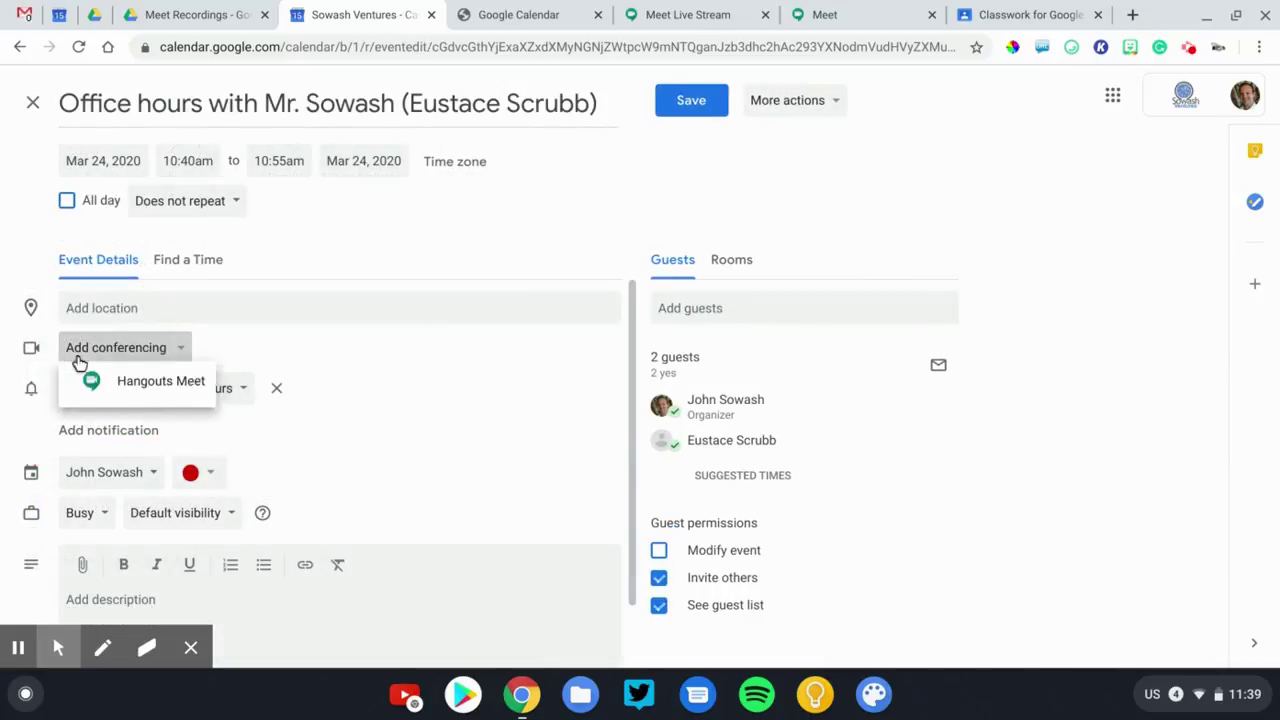
pyautogui.click(93, 399)
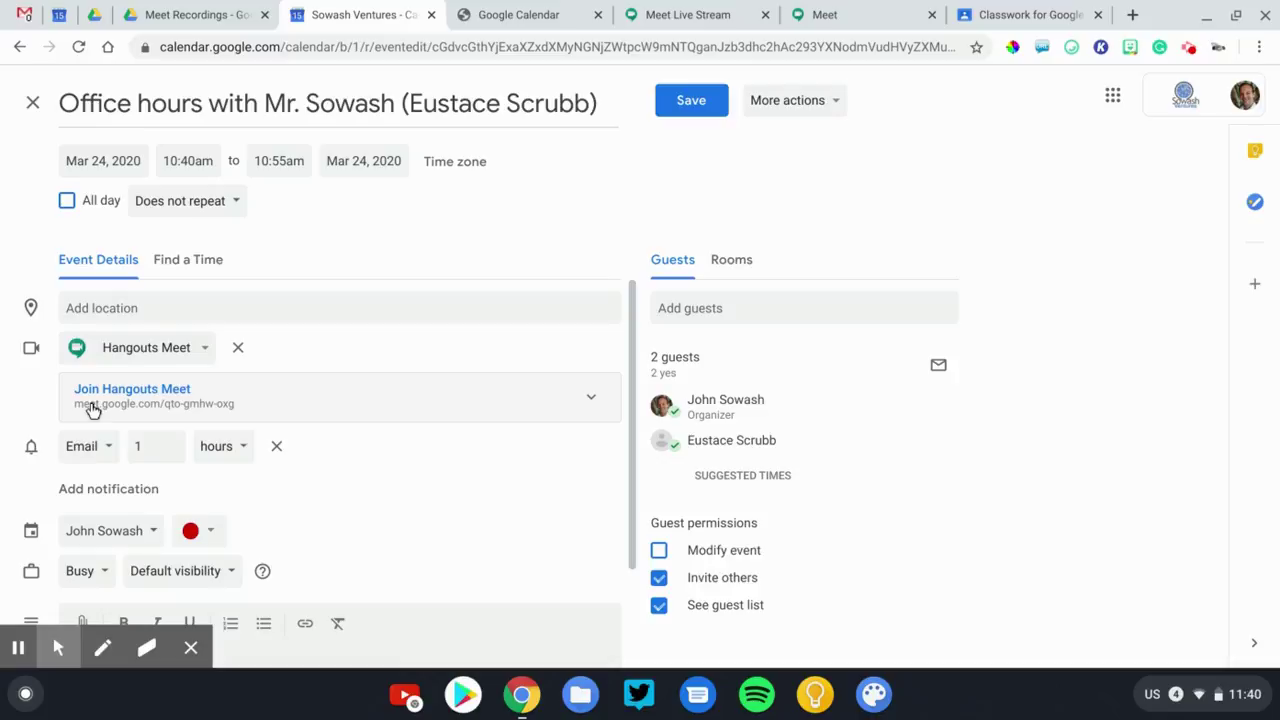
pyautogui.click(686, 104)
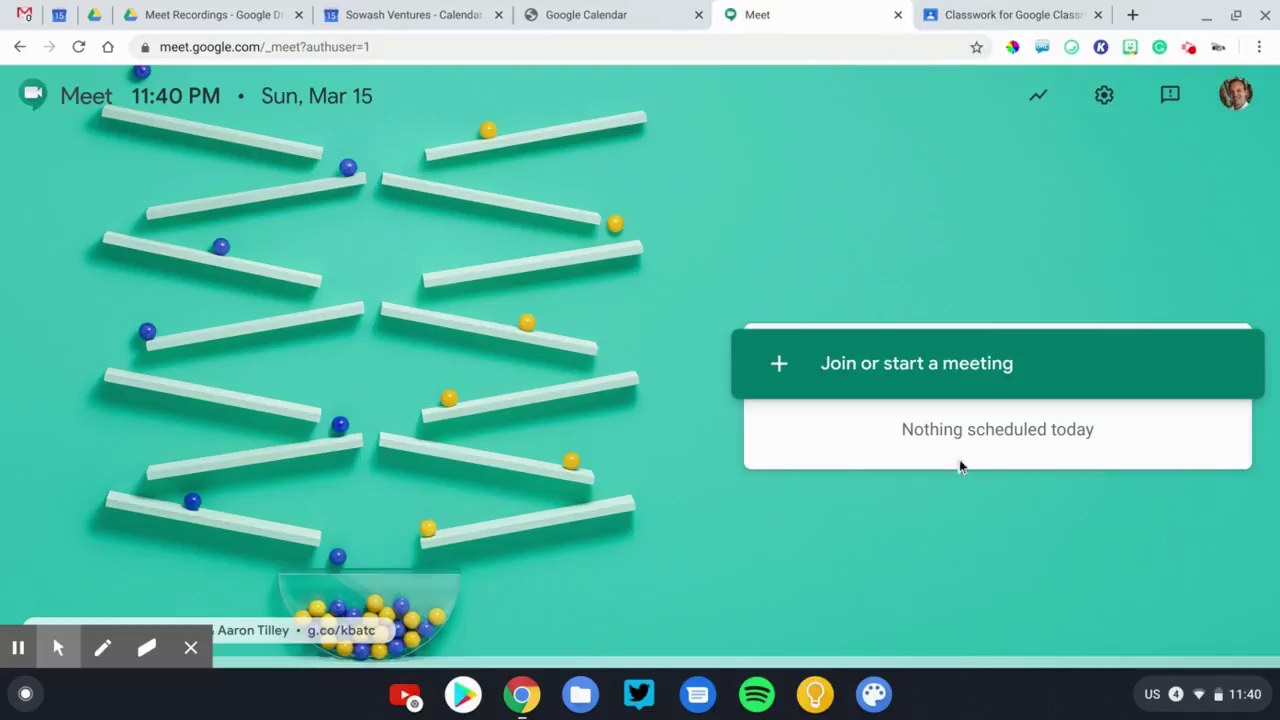
# Start and join a Google Meet meeting nicknamed 'Office Hours'.
pyautogui.click(866, 370)
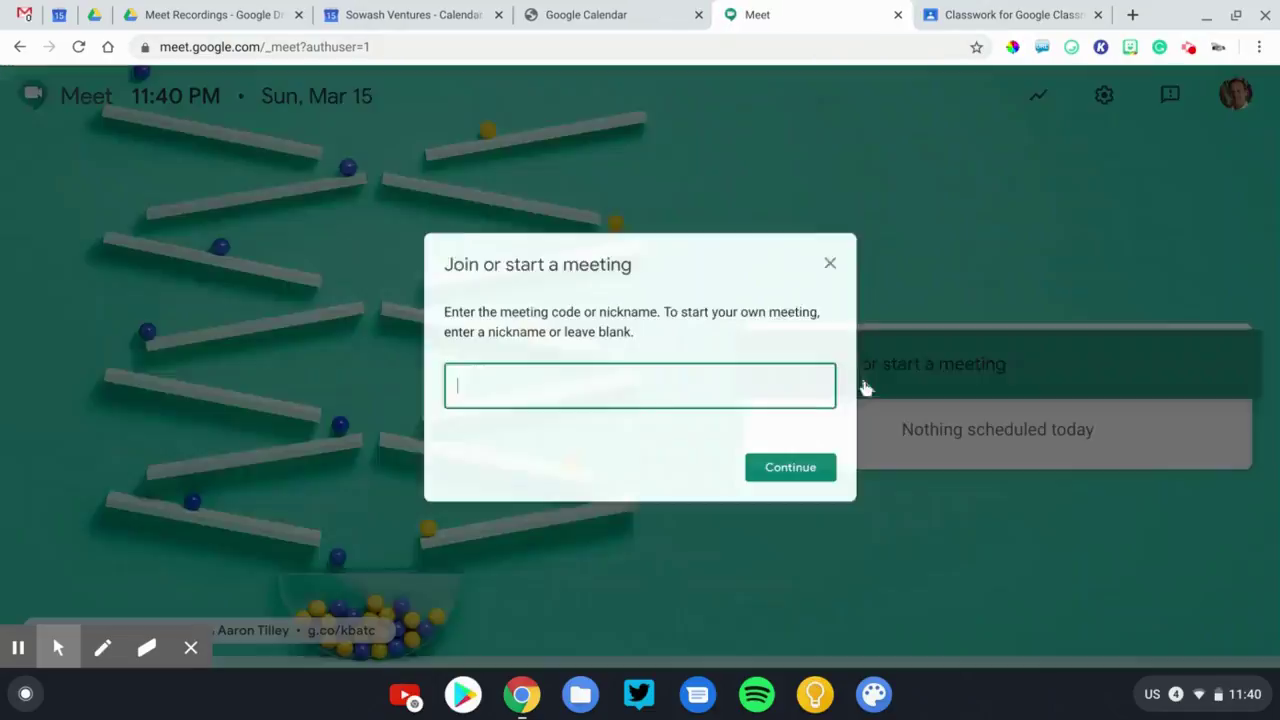
pyautogui.click(711, 394)
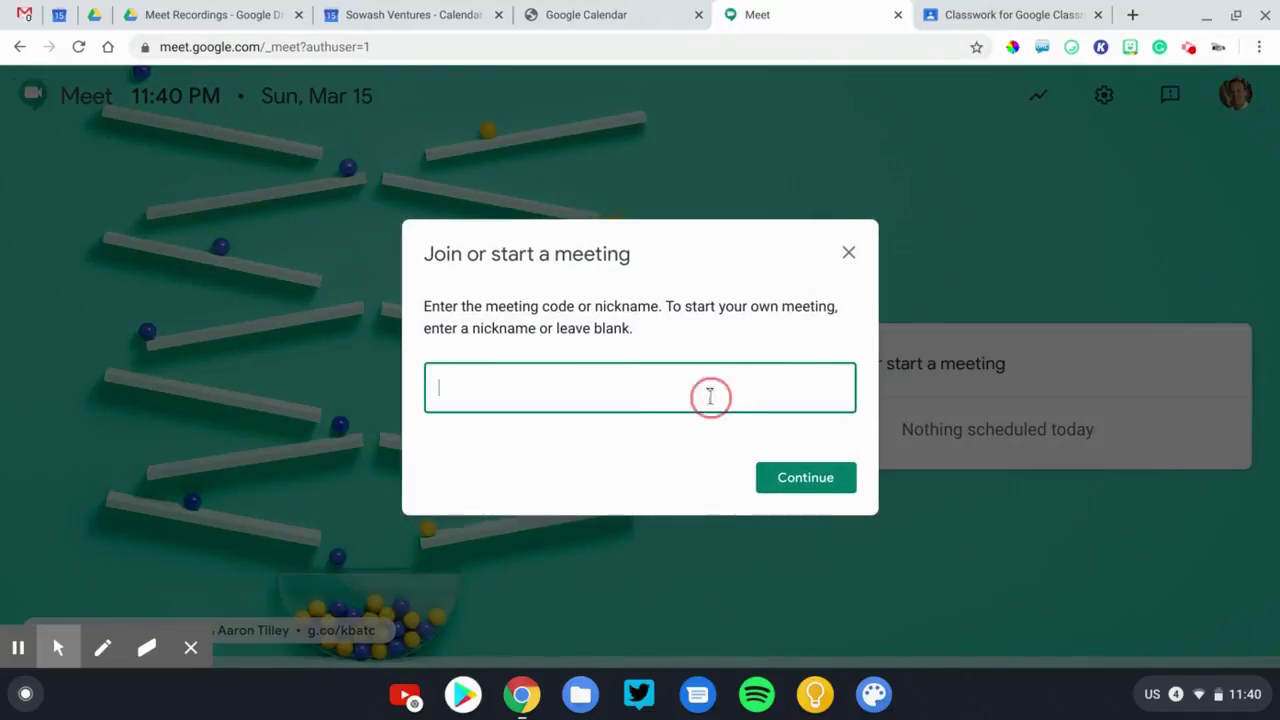
pyautogui.write('Office Hours')
pyautogui.press('Return')
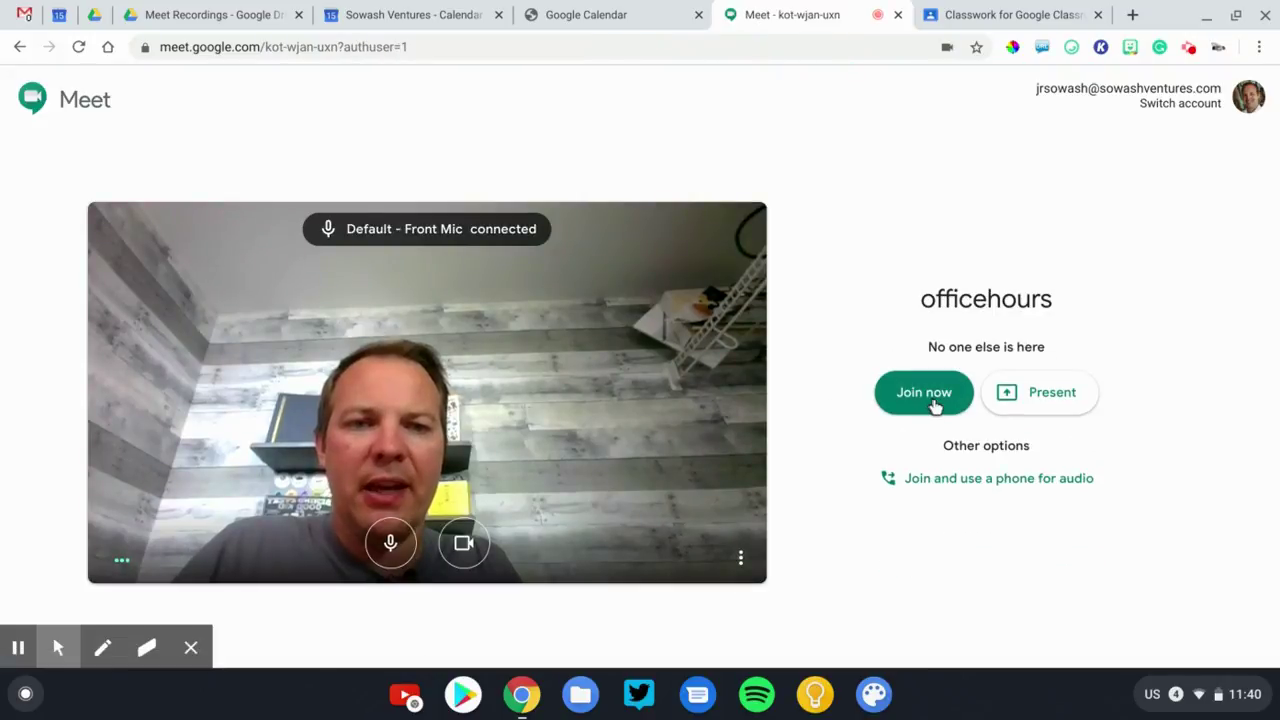
pyautogui.click(928, 398)
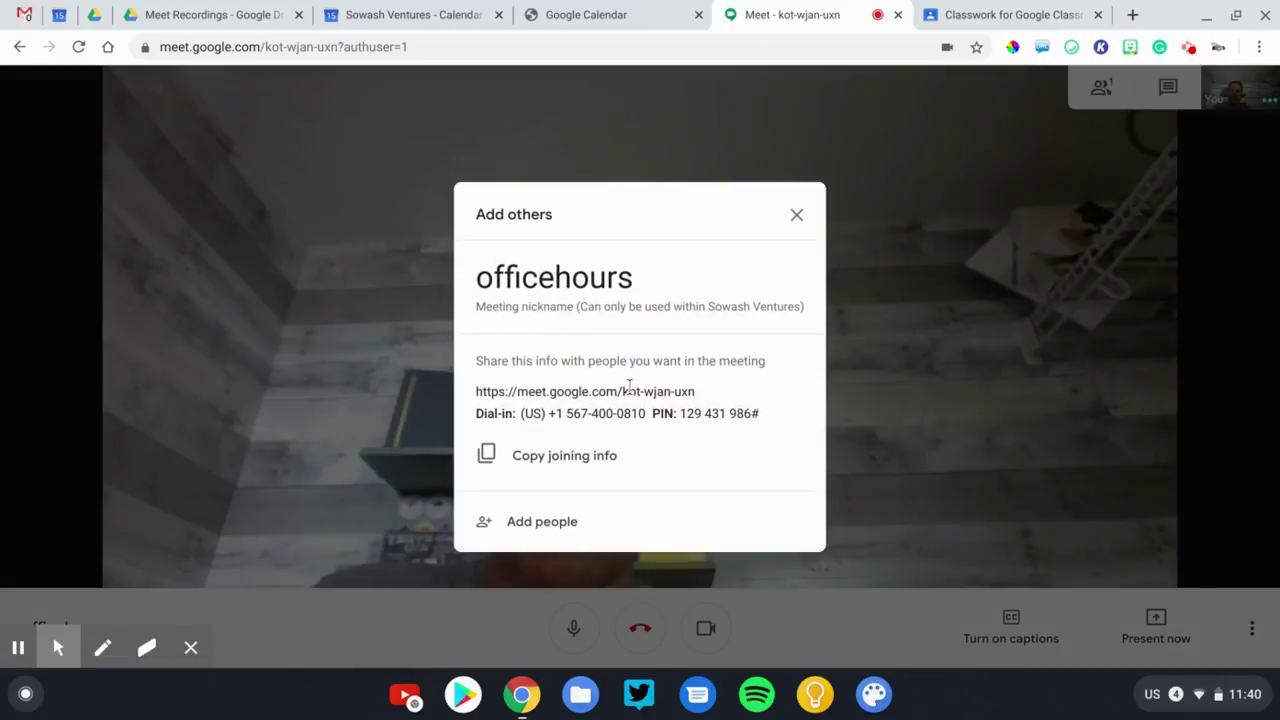
# Copy the meeting's web address, then leave the call and close its tab.
pyautogui.moveTo(692, 398); pyautogui.dragTo(469, 406)
pyautogui.hotkey('ctrl', 'c')
pyautogui.click(794, 216)
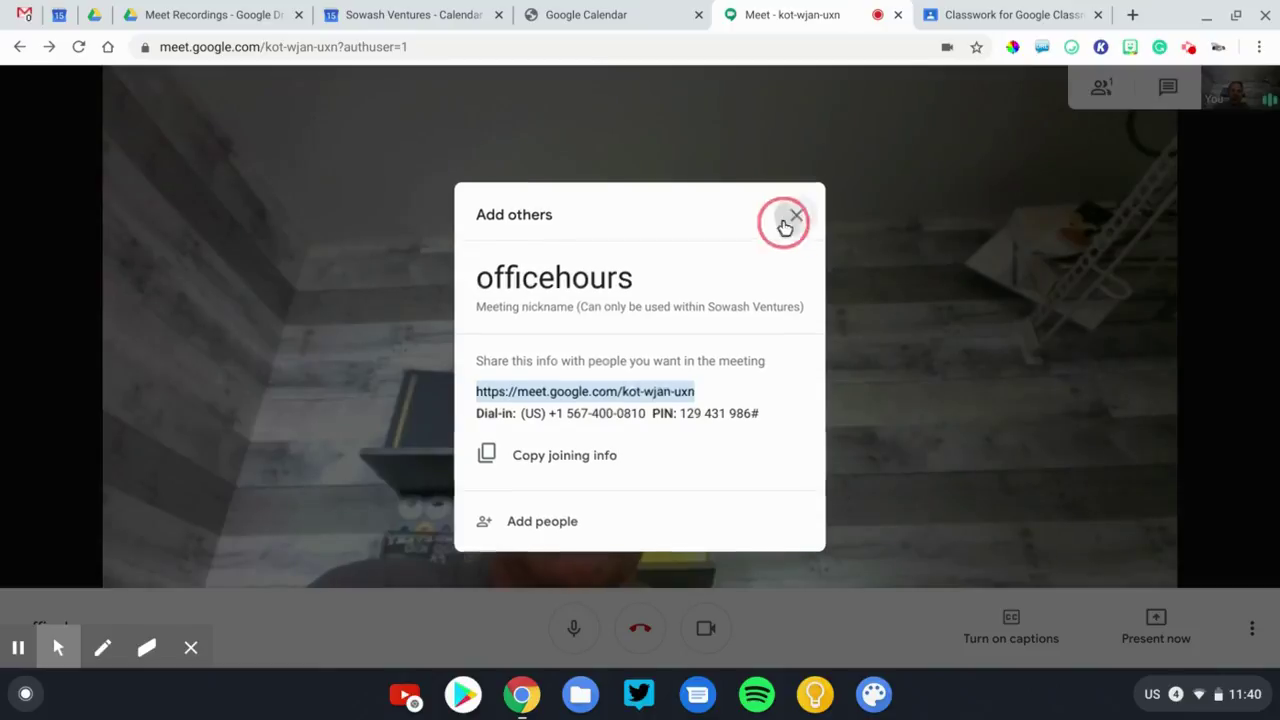
pyautogui.click(645, 622)
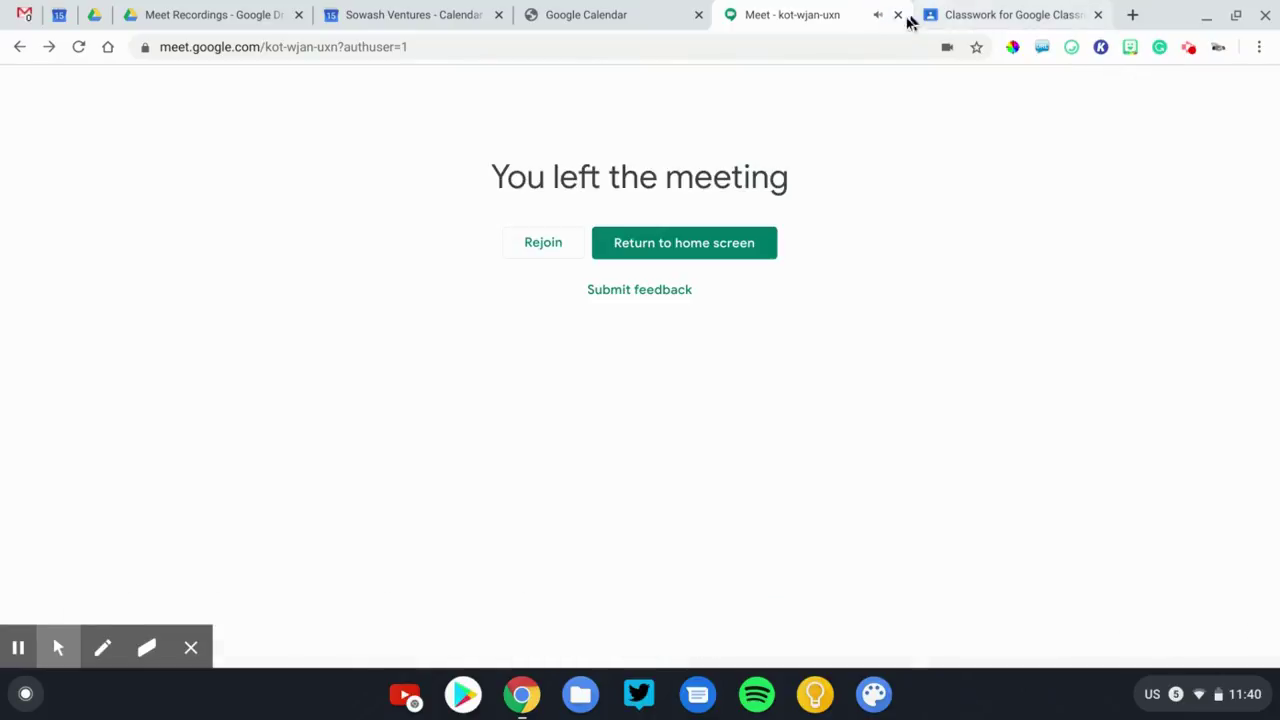
pyautogui.click(898, 15)
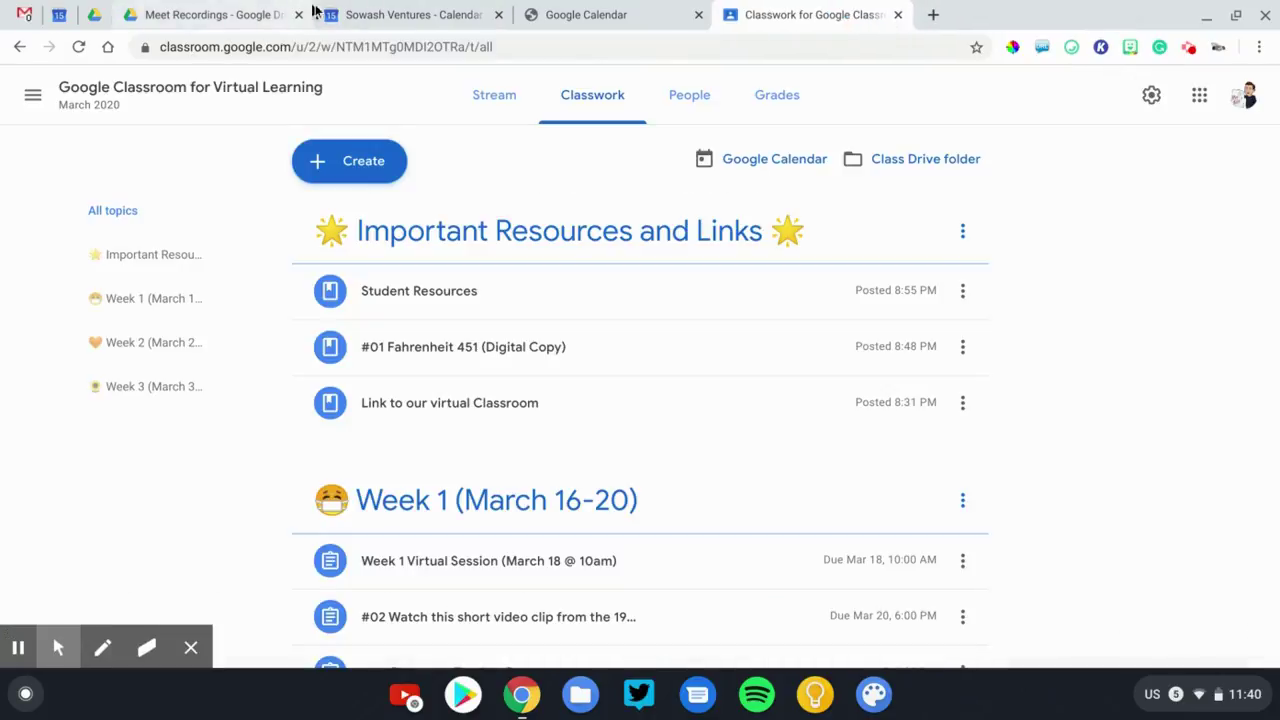
# Add the pasted Meet link labelled 'Link to virtual office:' to the slots' description, saving for all events.
pyautogui.click(400, 14)
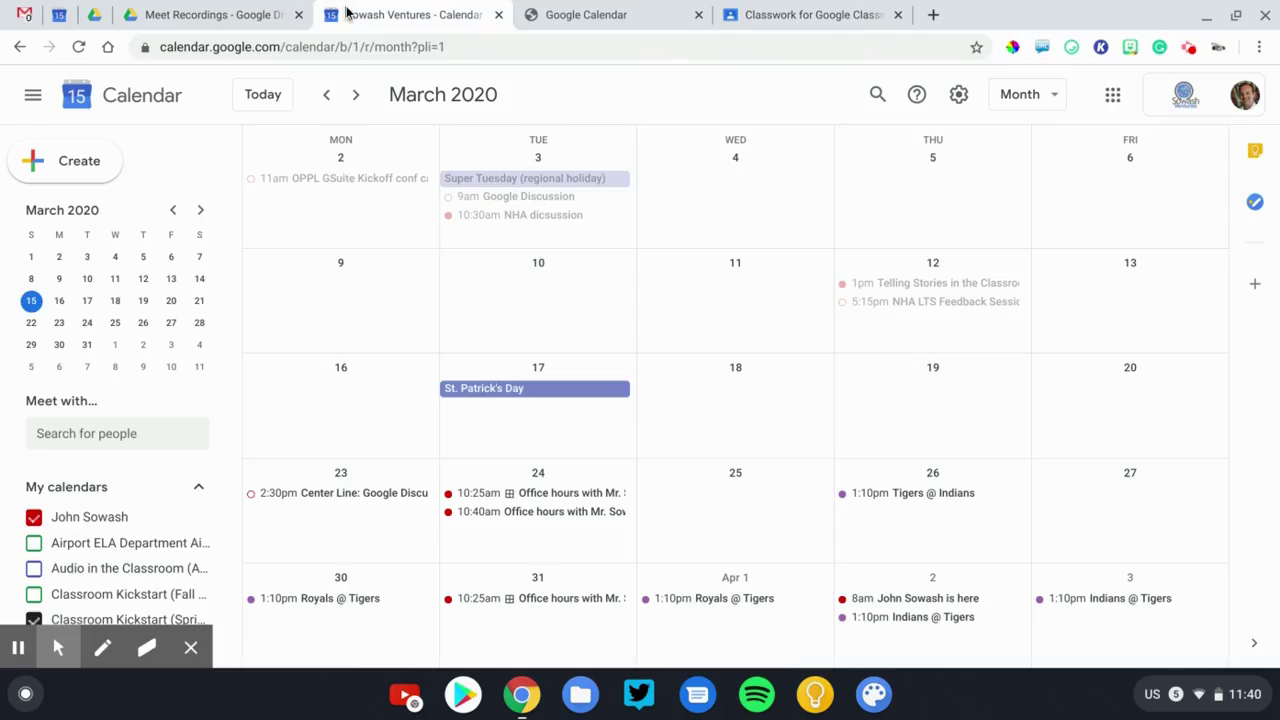
pyautogui.click(543, 493)
pyautogui.click(342, 537)
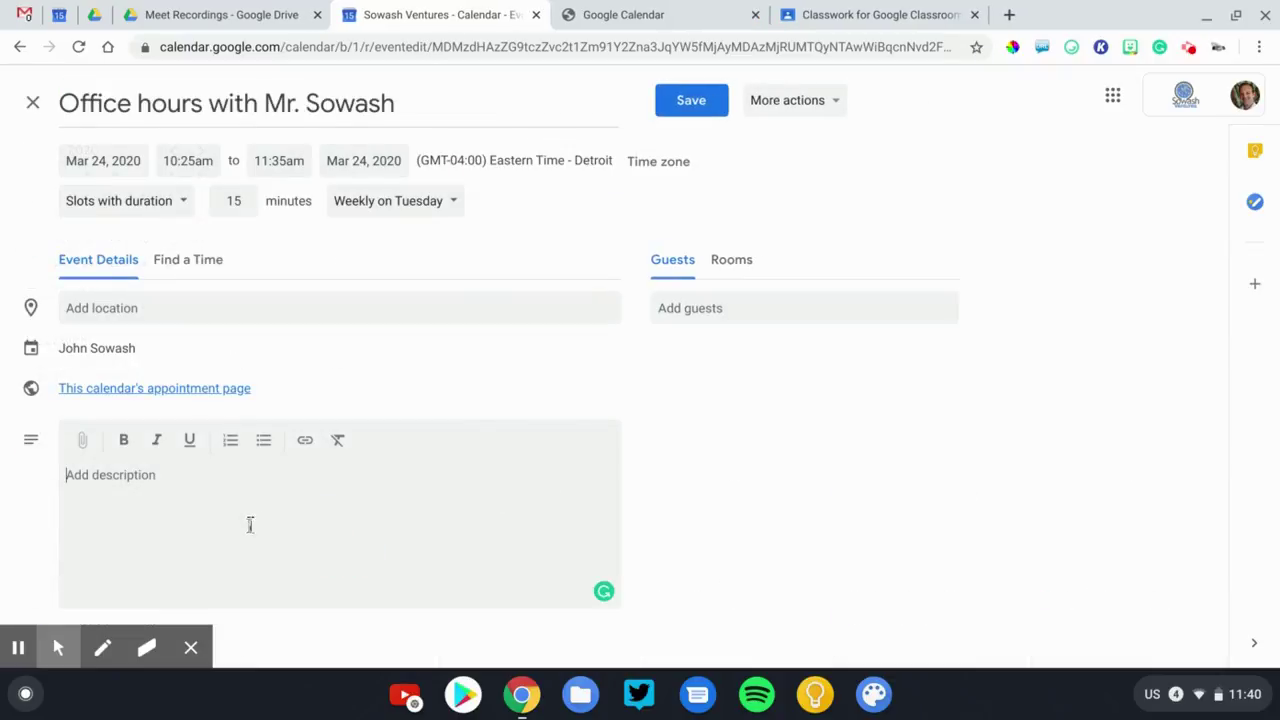
pyautogui.hotkey('ctrl', 'v')
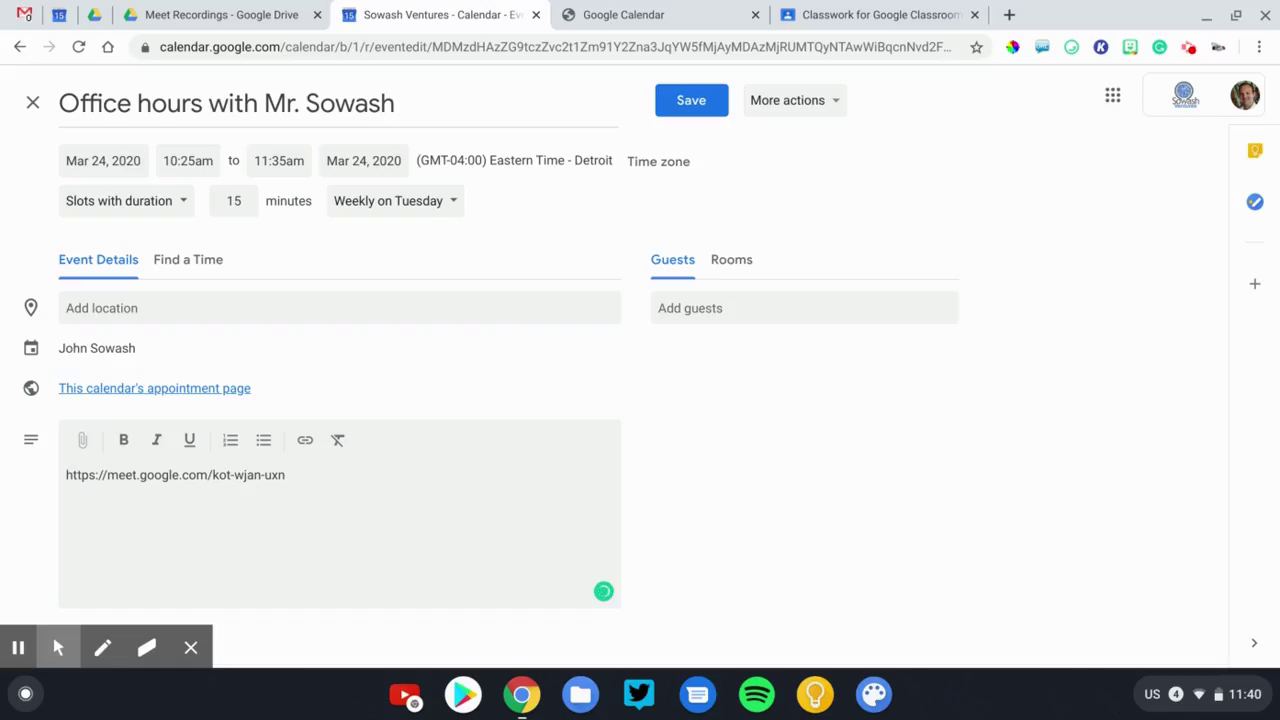
pyautogui.write('Link to ')
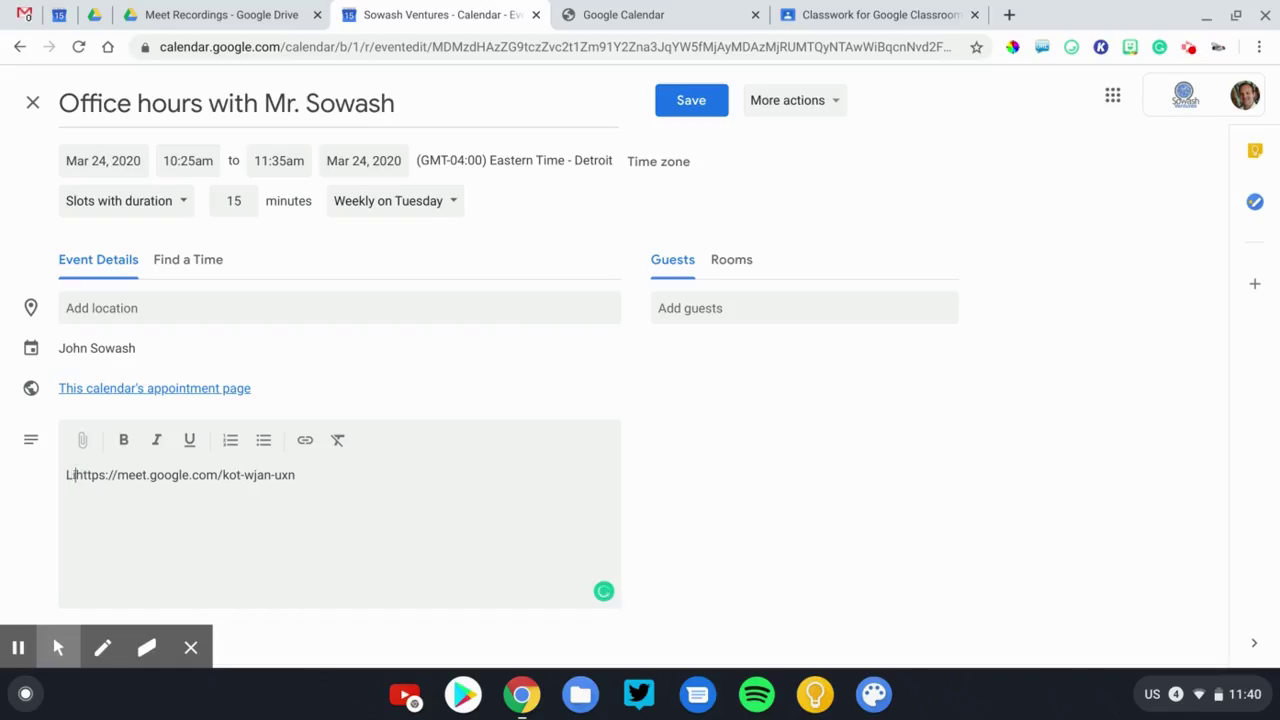
pyautogui.write('virtual office:')
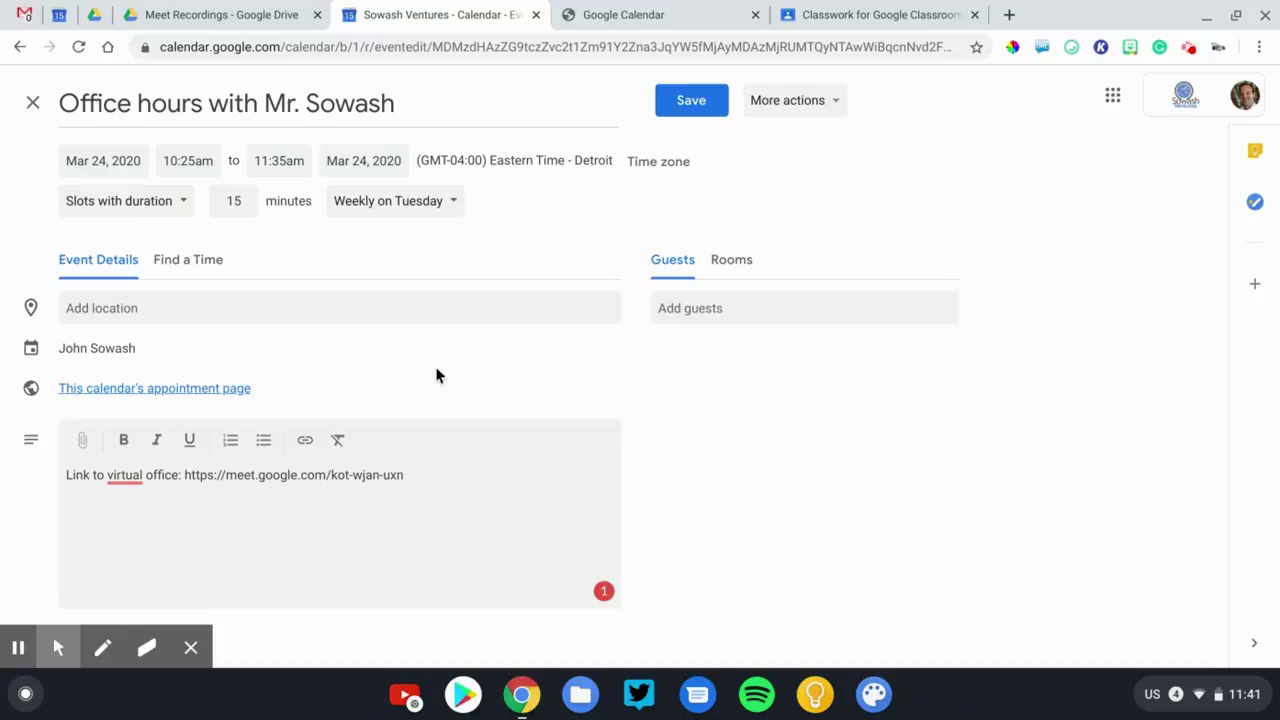
pyautogui.click(689, 104)
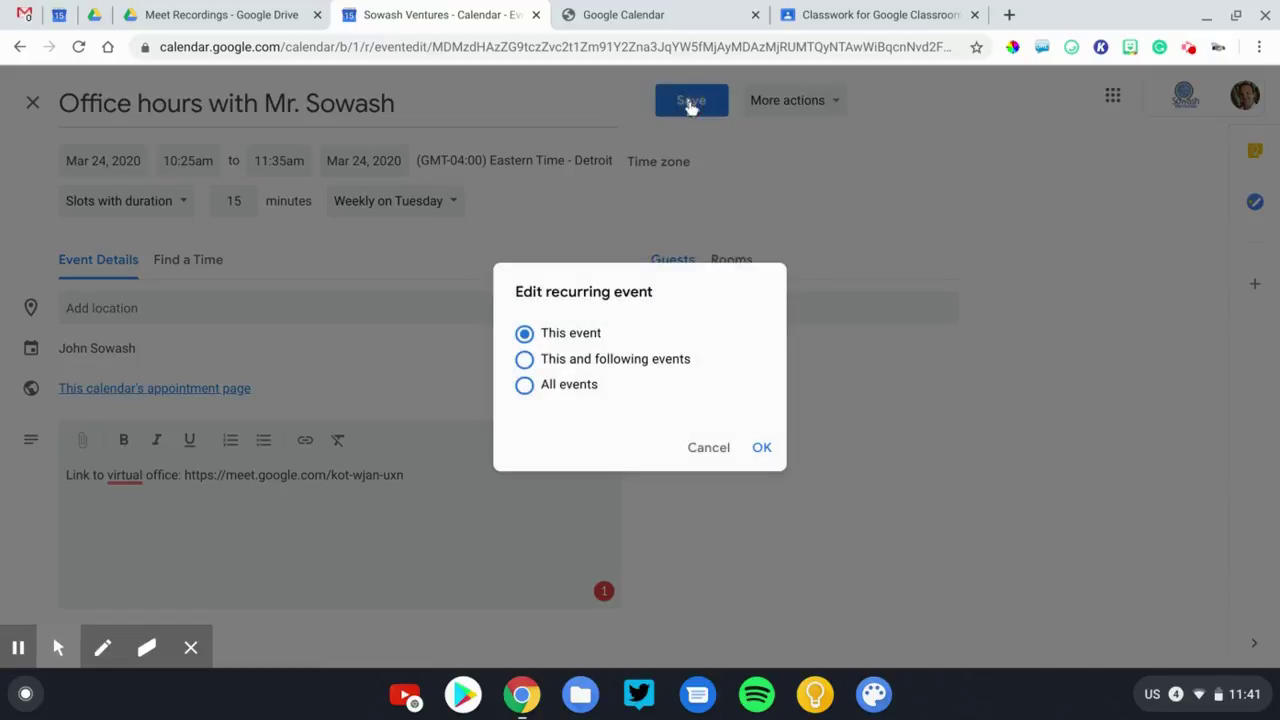
pyautogui.click(566, 390)
pyautogui.click(760, 448)
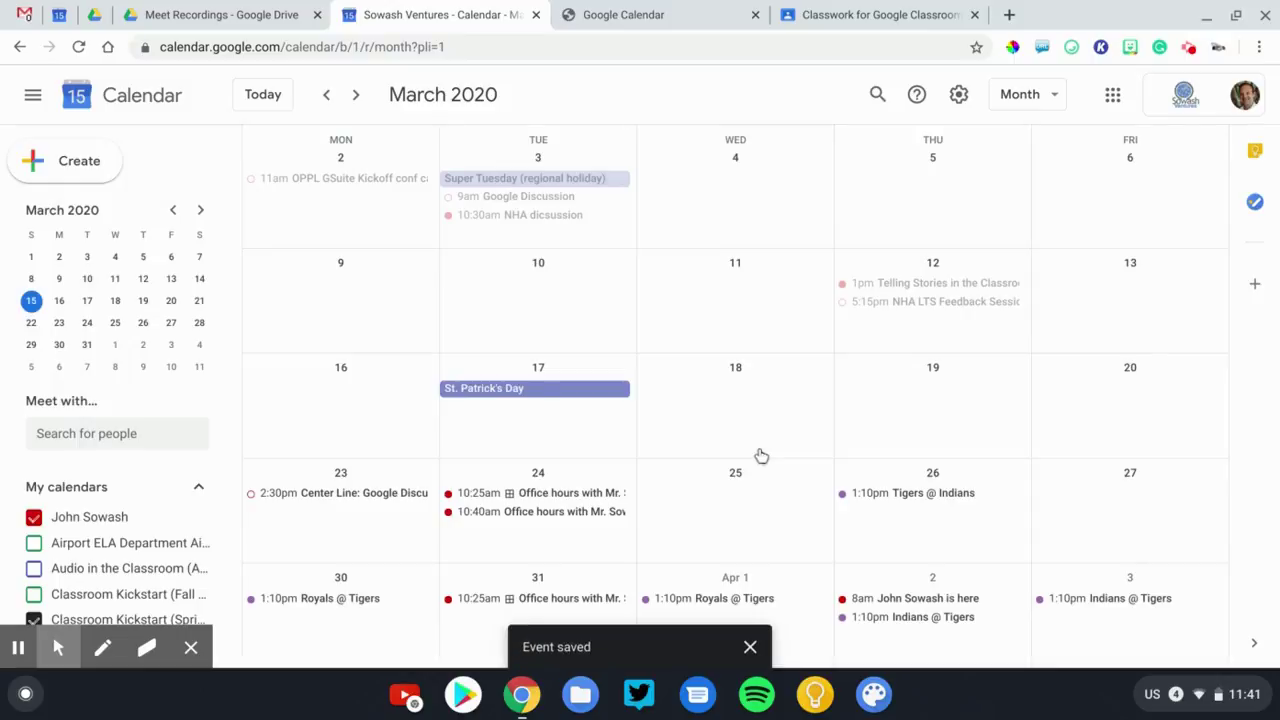
# On the student appointment page, move to March 22–28 and open the Tuesday 10:25am Office hours booking form.
pyautogui.hotkey('alt', 'Tab')
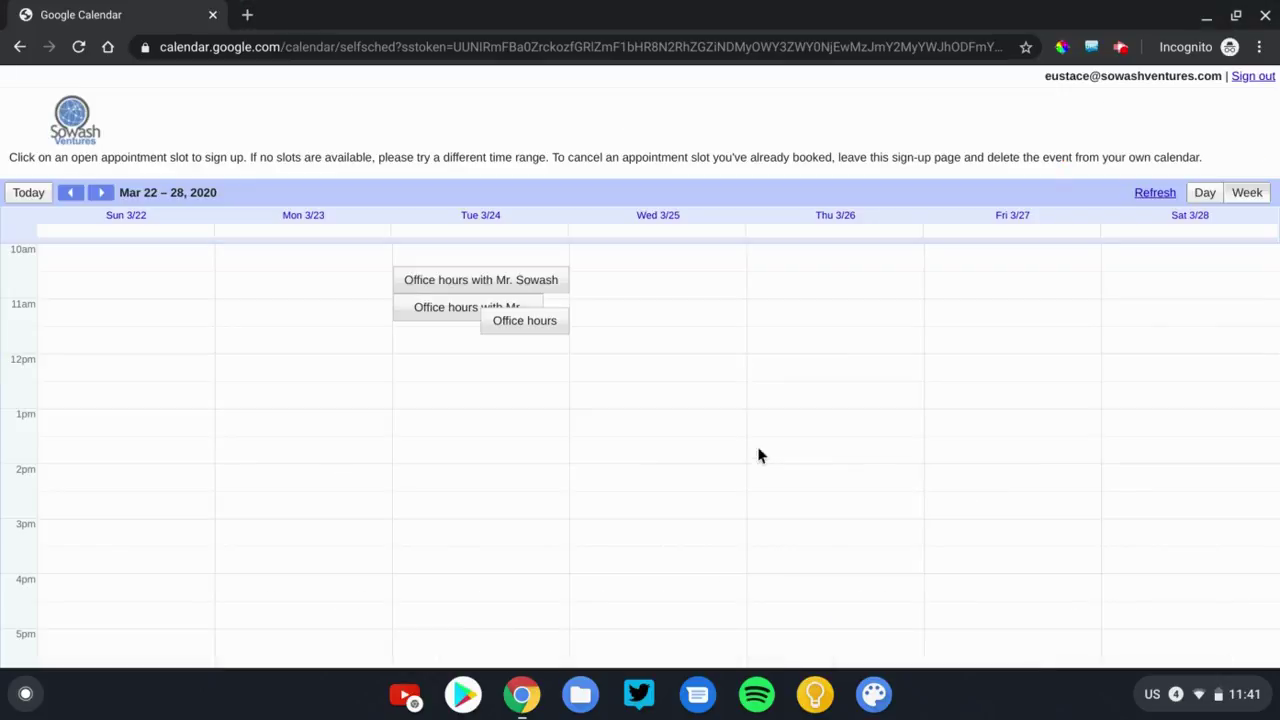
pyautogui.click(435, 314)
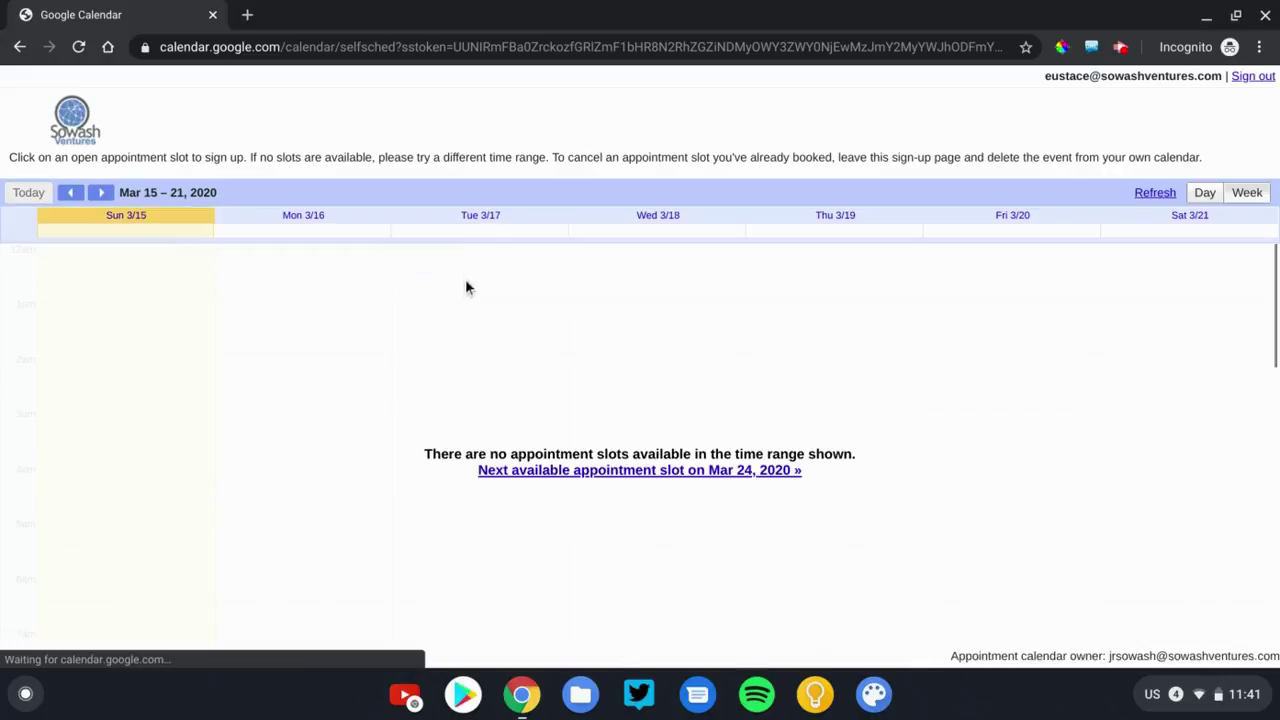
pyautogui.click(106, 193)
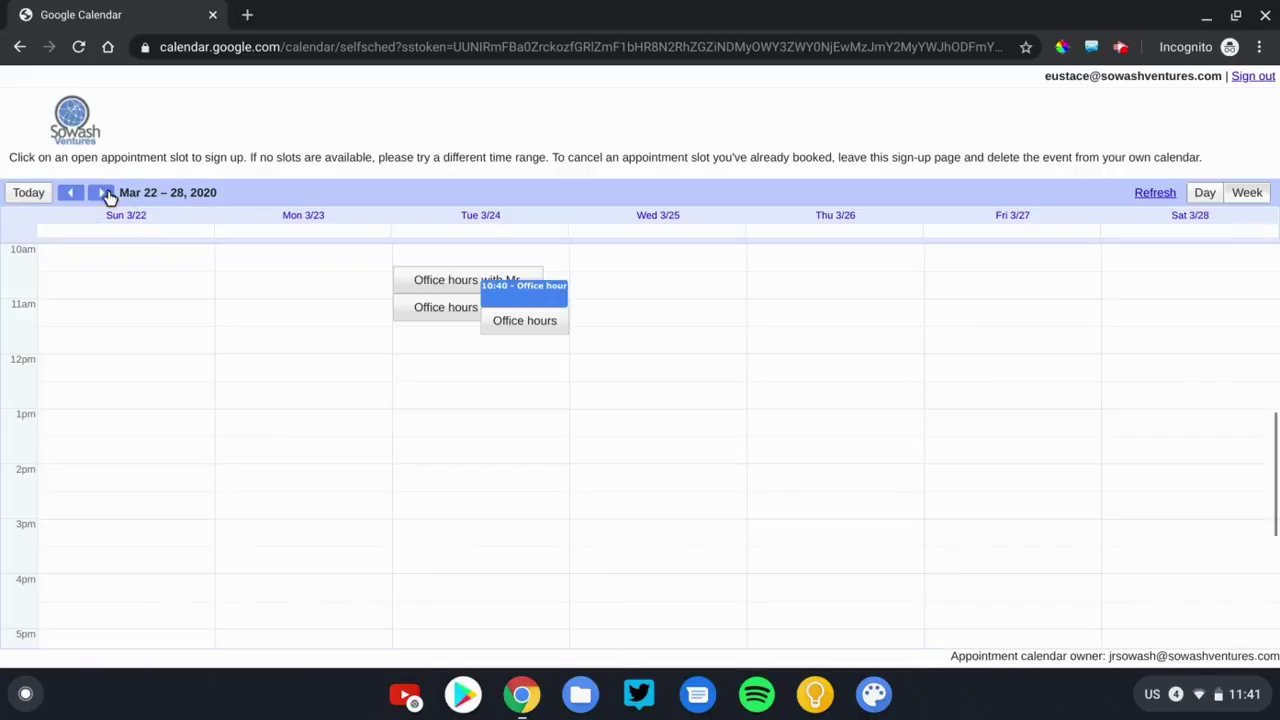
pyautogui.click(449, 278)
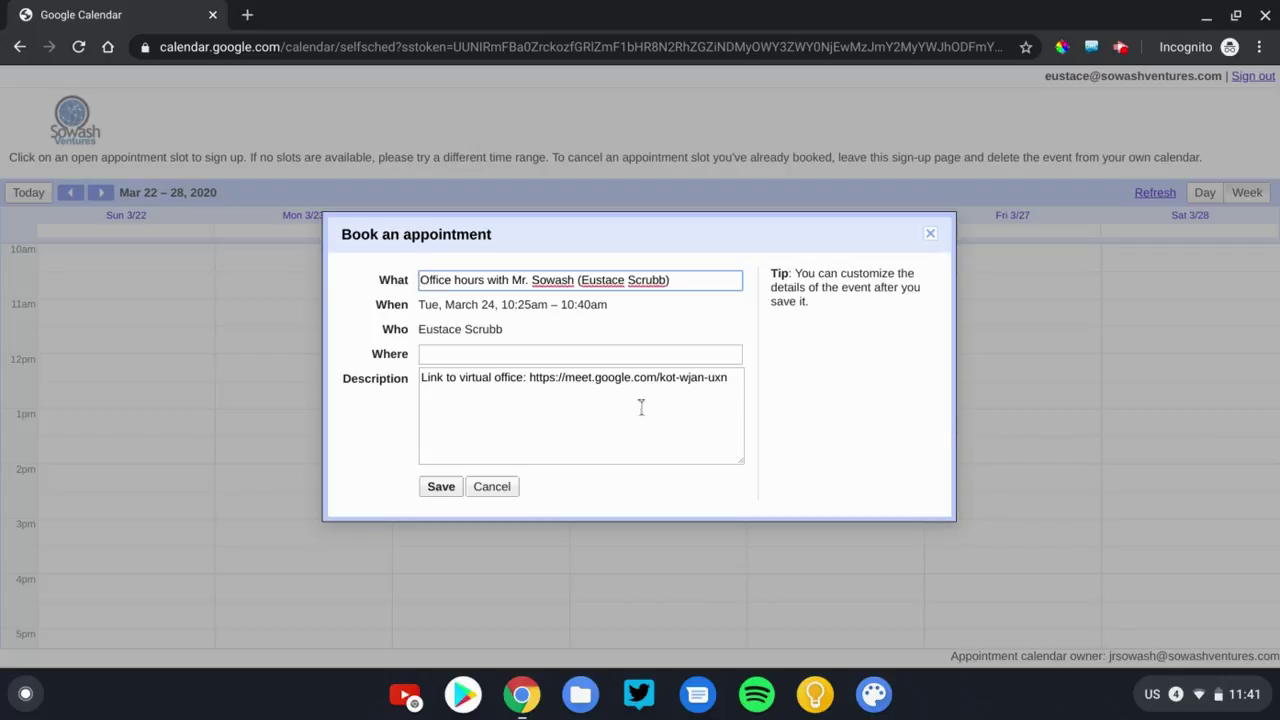